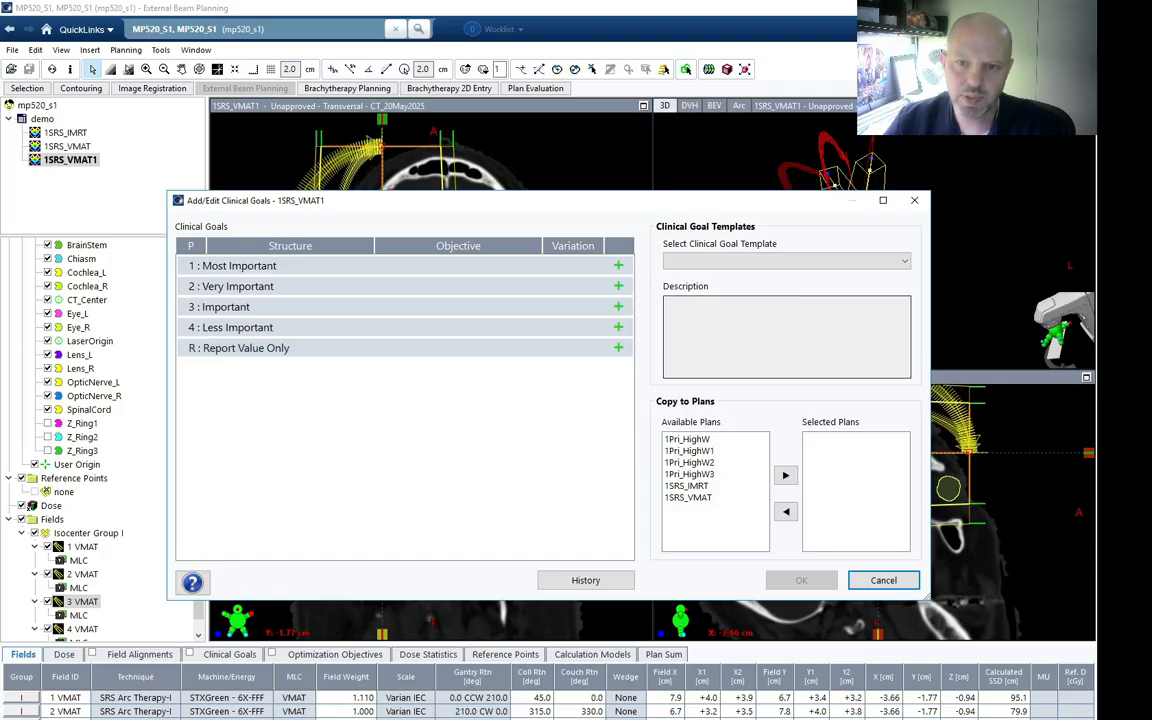
click(781, 262)
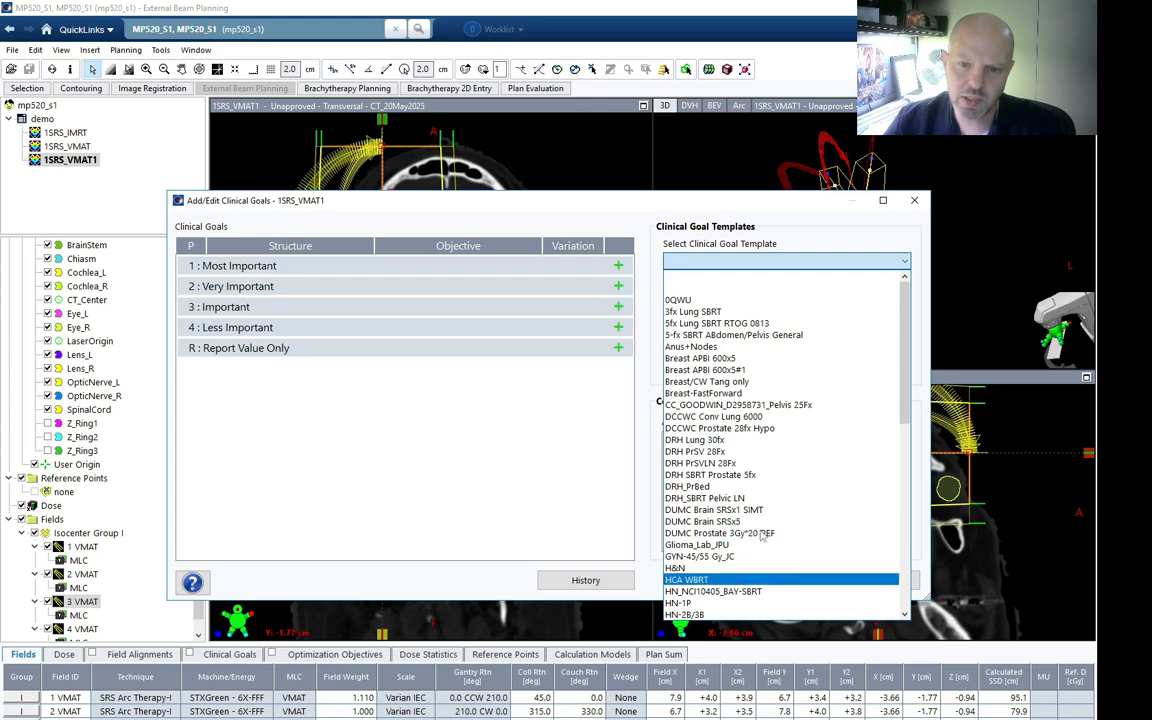
click(735, 215)
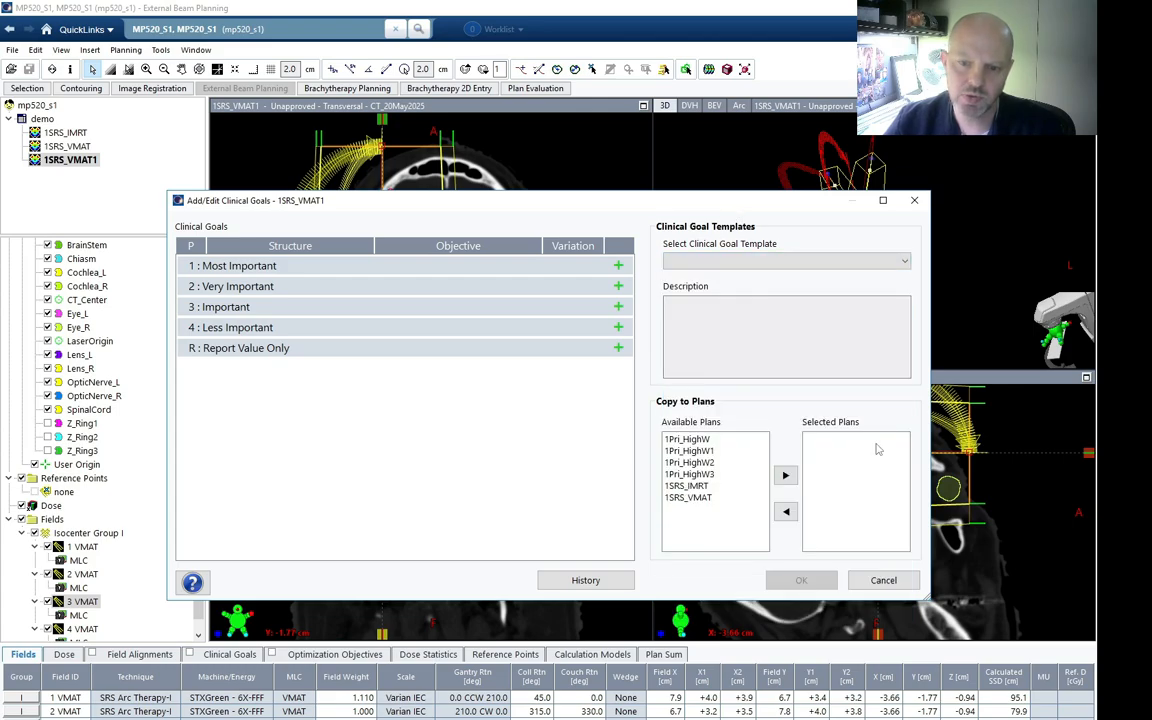
click(745, 261)
click(671, 212)
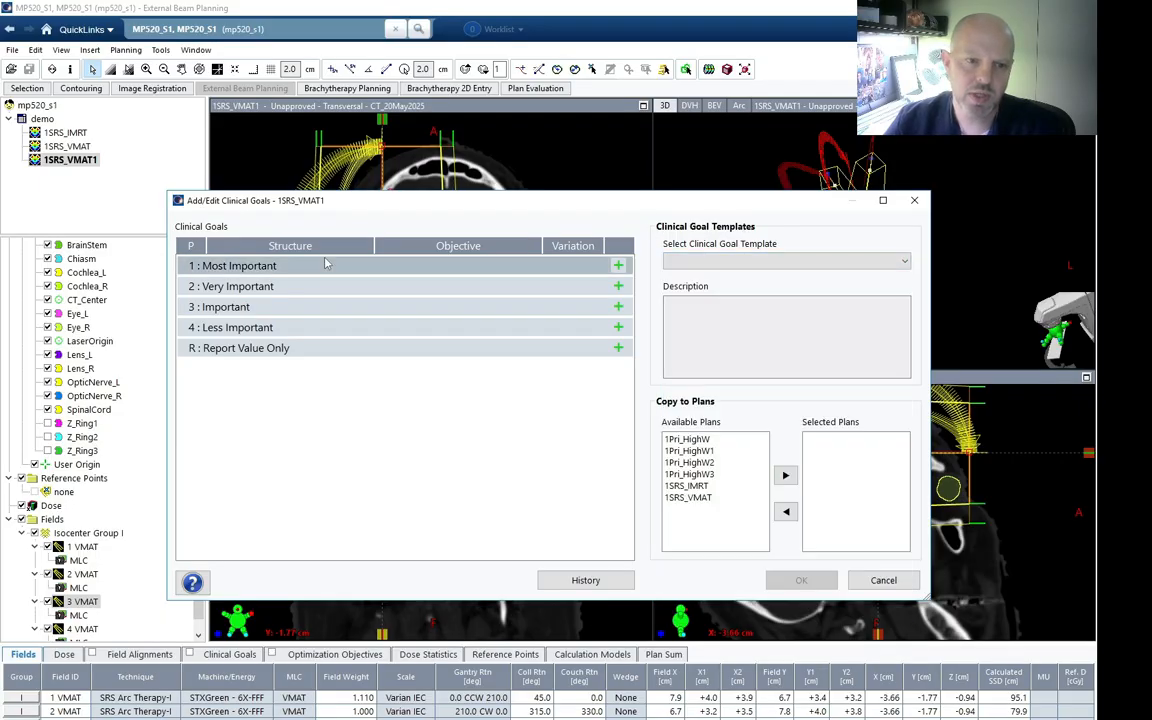
Add seven empty clinical goals to the priority 1 Most Important group.
click(618, 267)
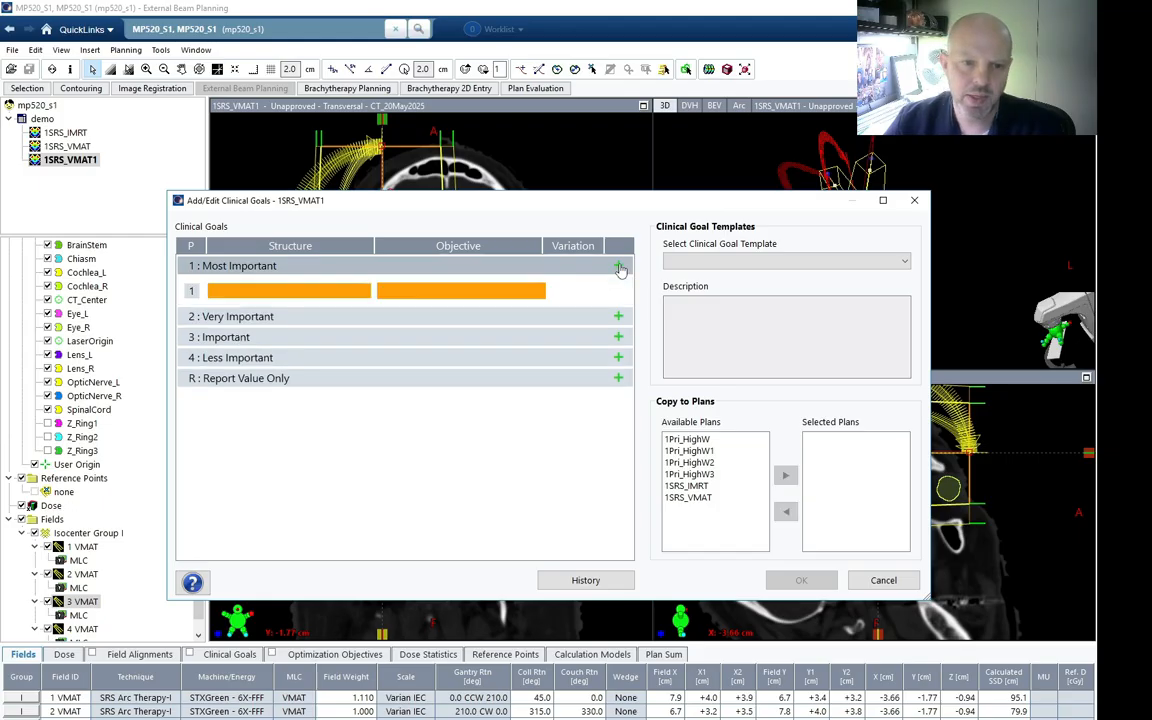
click(618, 267)
click(618, 267)
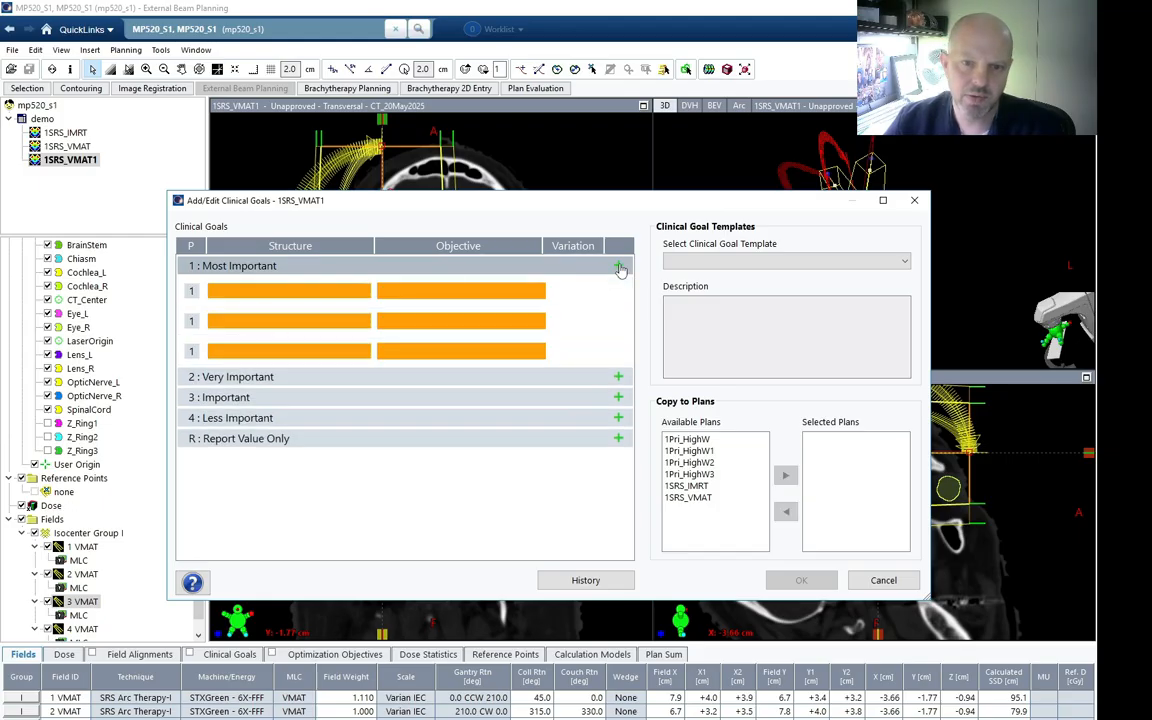
click(618, 267)
click(618, 267)
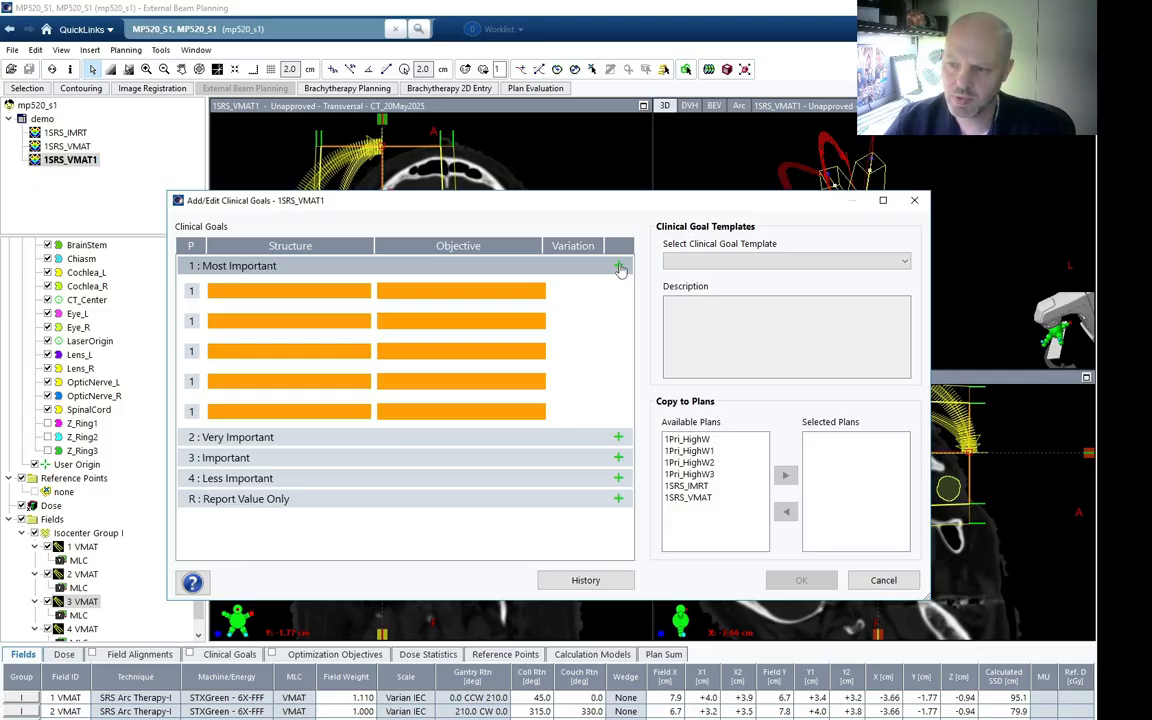
click(618, 267)
click(618, 267)
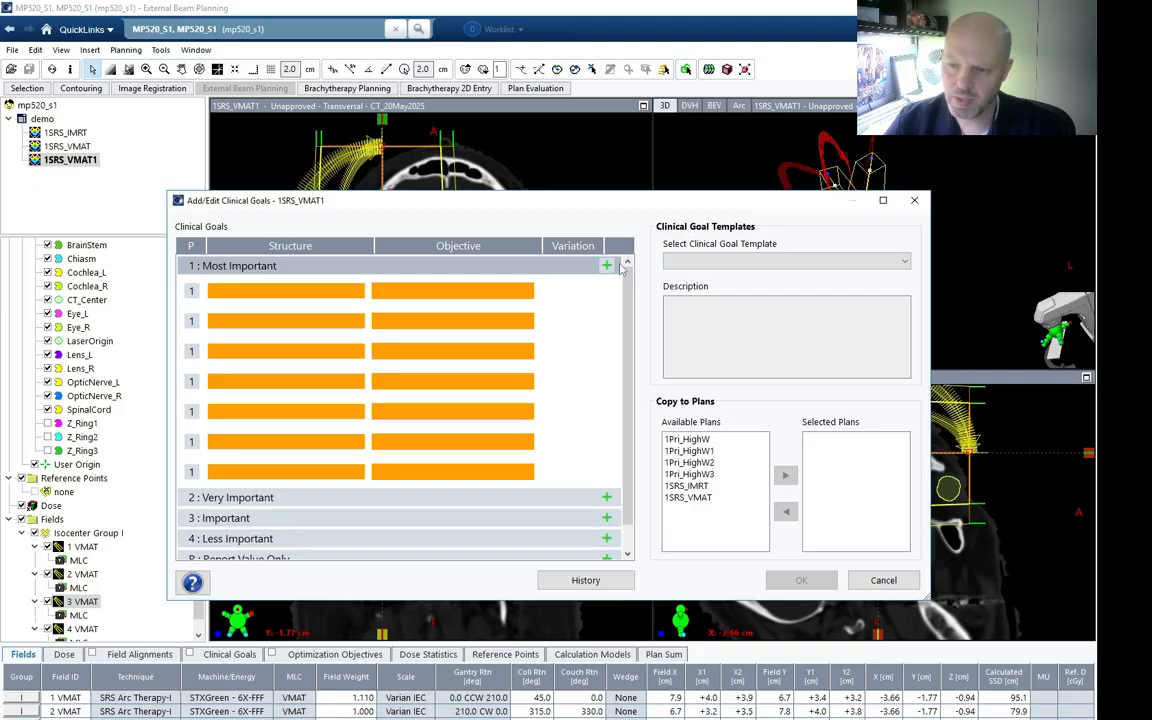
Assign BrainStem, Chiasm, Cochlea_L, Cochlea_R, Eye_L, Eye_R, Lens_L, Lens_R, OpticNerve_L and OpticNerve_R as structures of the priority 1 goals.
click(290, 291)
text(Brain)
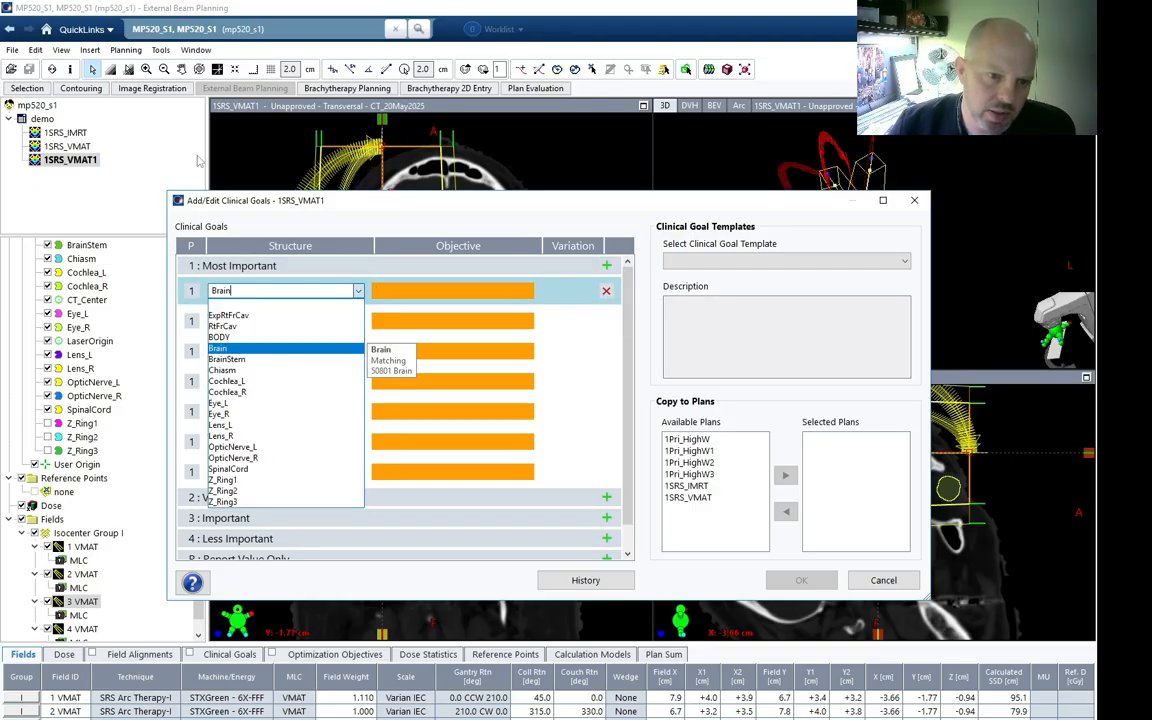
click(258, 360)
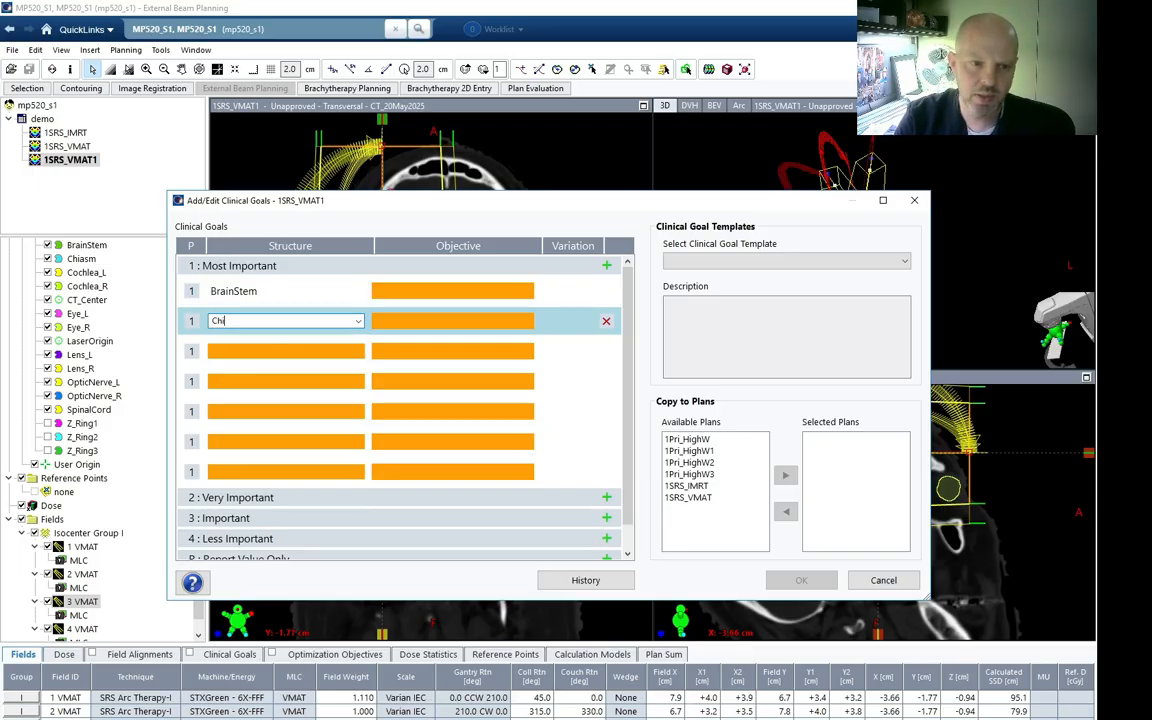
text(Chiasm)
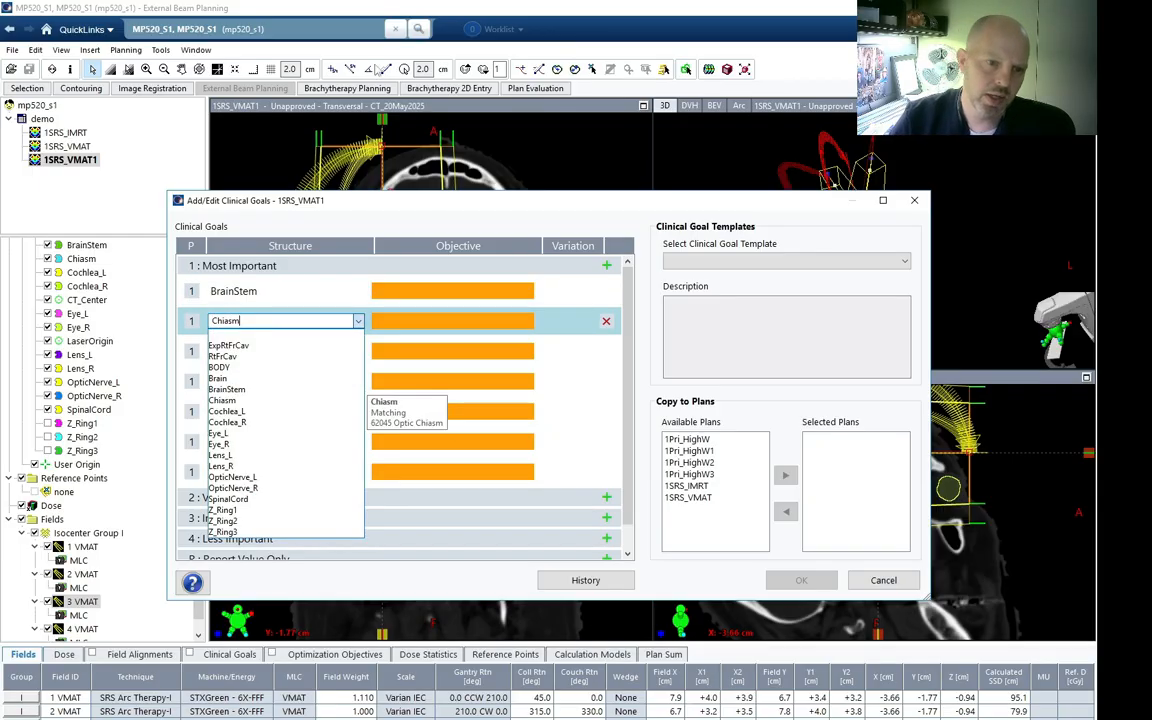
click(282, 401)
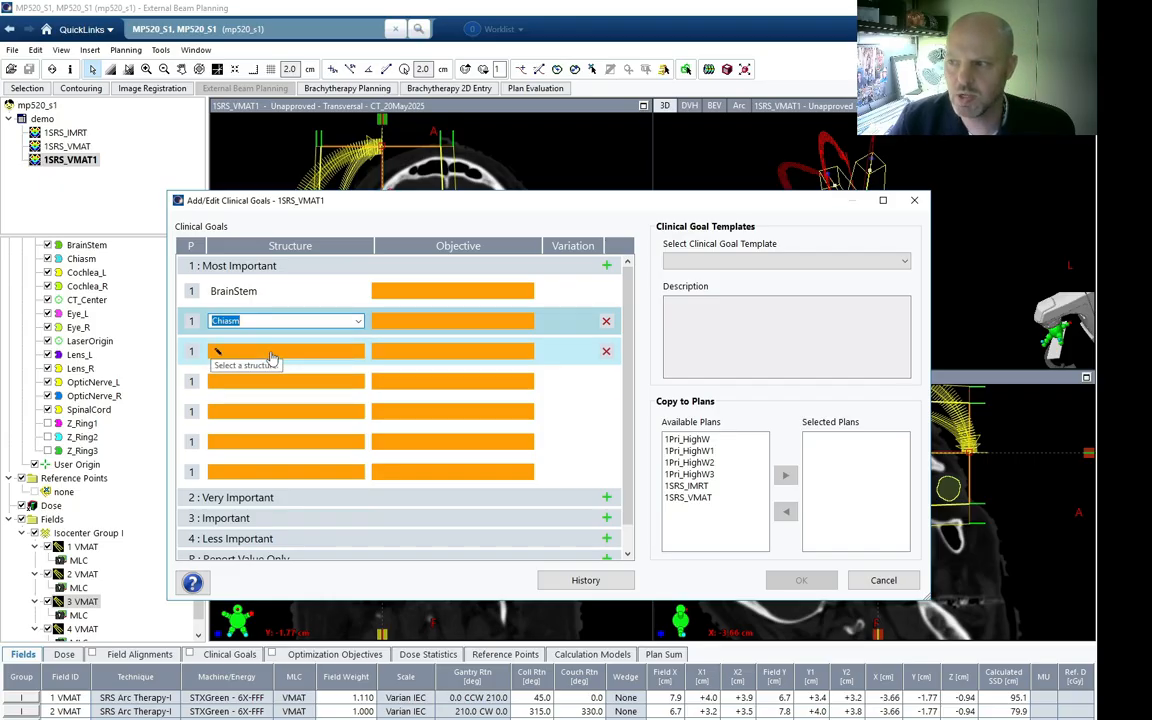
click(271, 357)
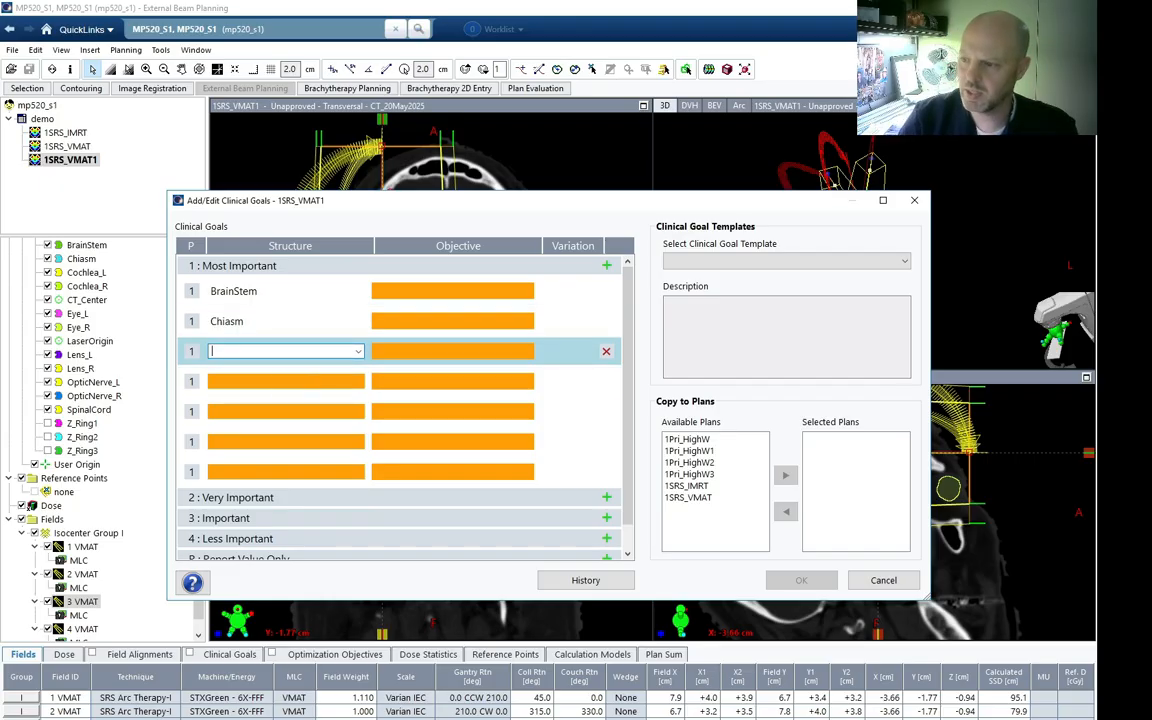
text(Cochlea_L)
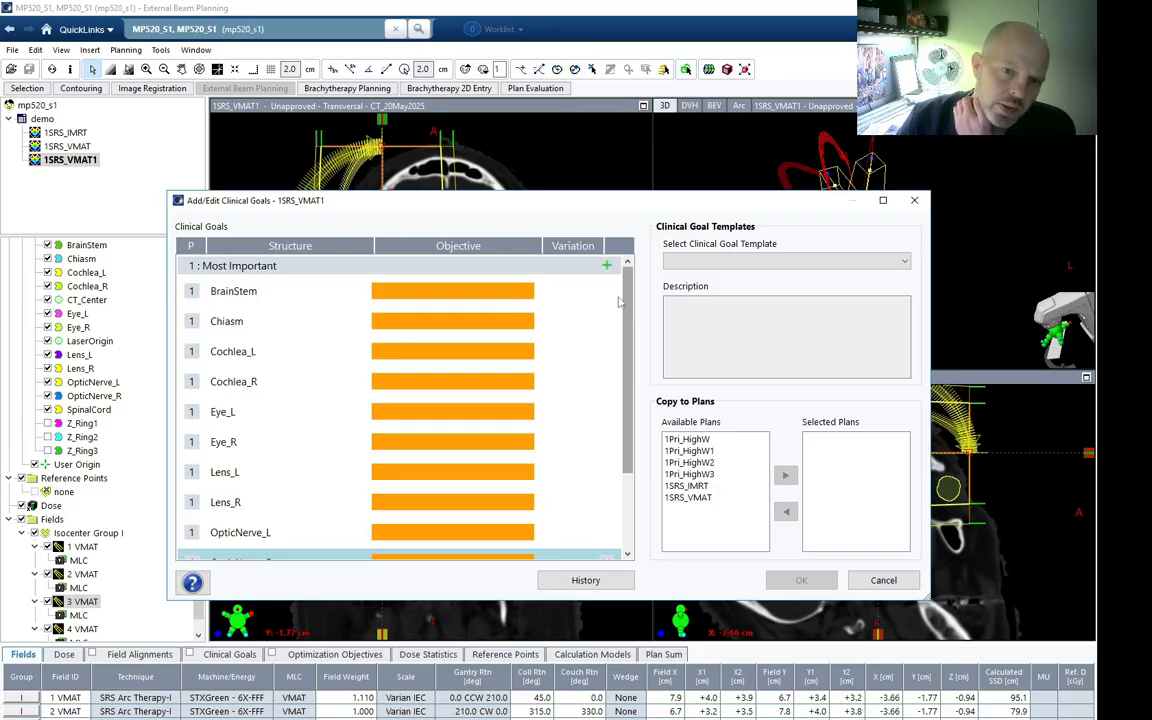
Set the BrainStem objective to a maximum dose limit of Dmax < 2800 cGy.
click(452, 291)
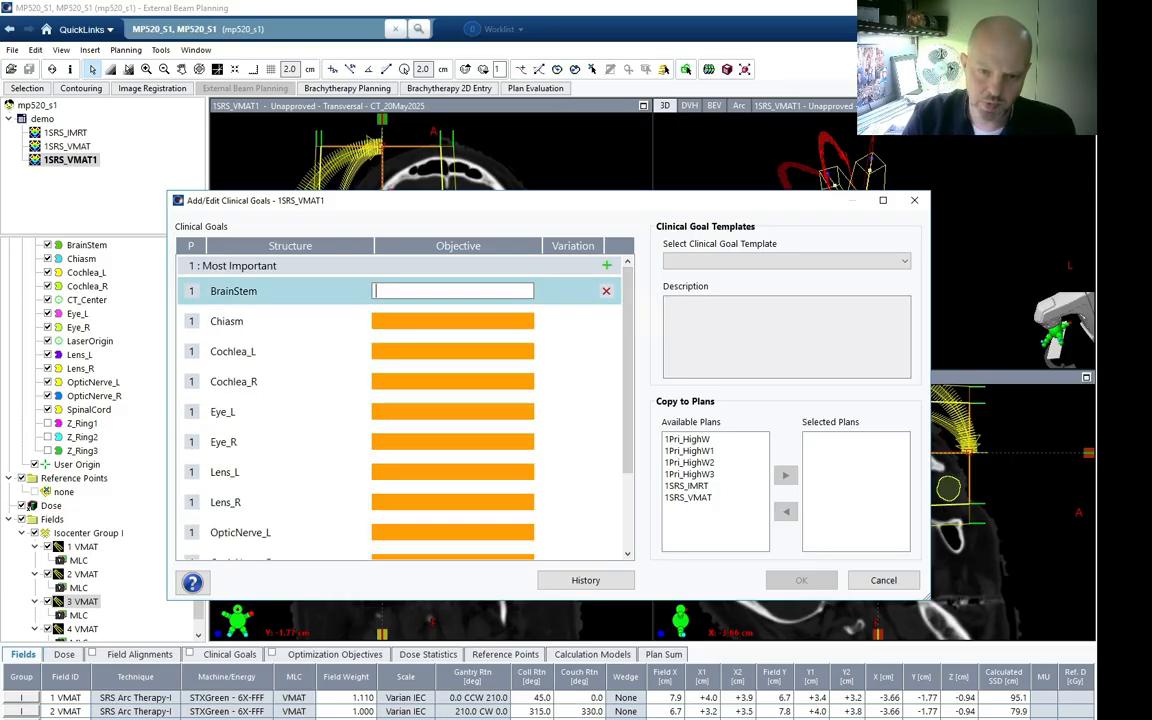
text(Dmax)
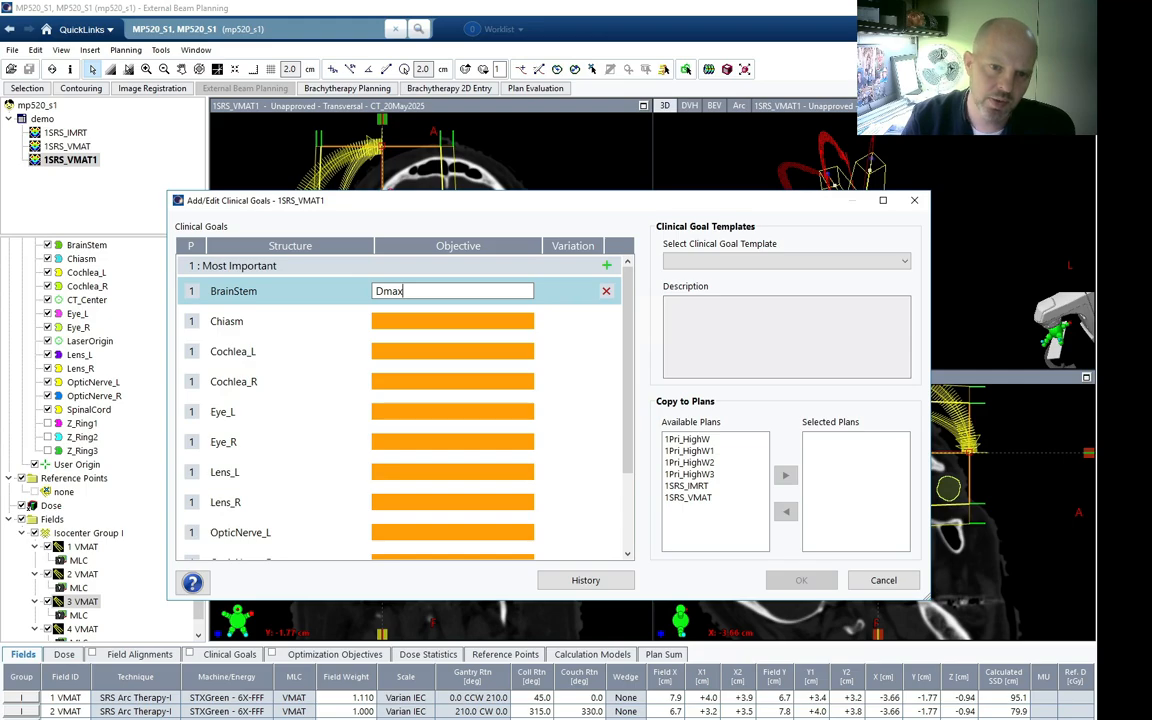
text(< 27)
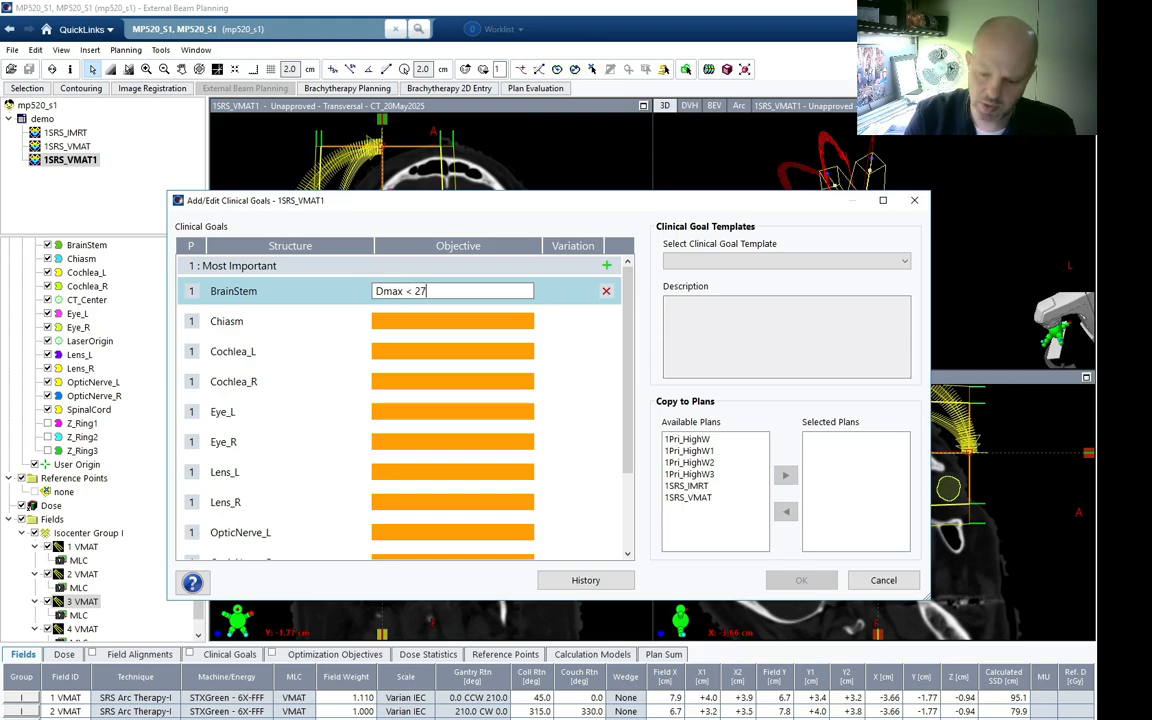
key(BackSpace)
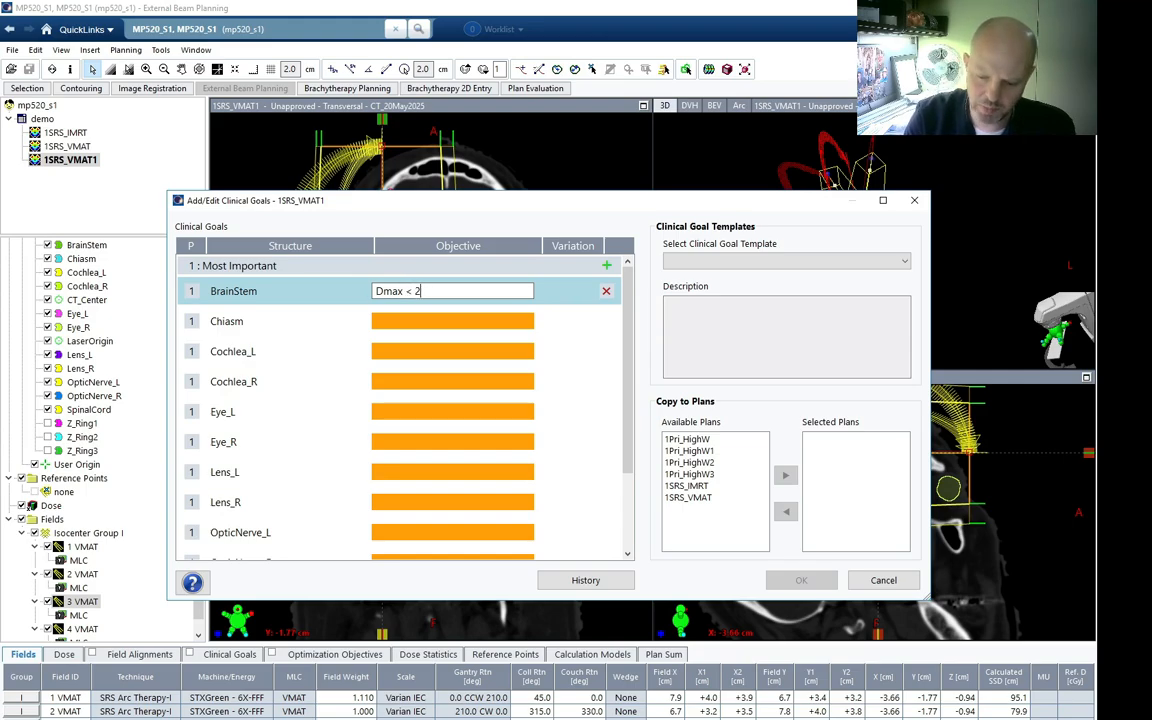
text(800cGy)
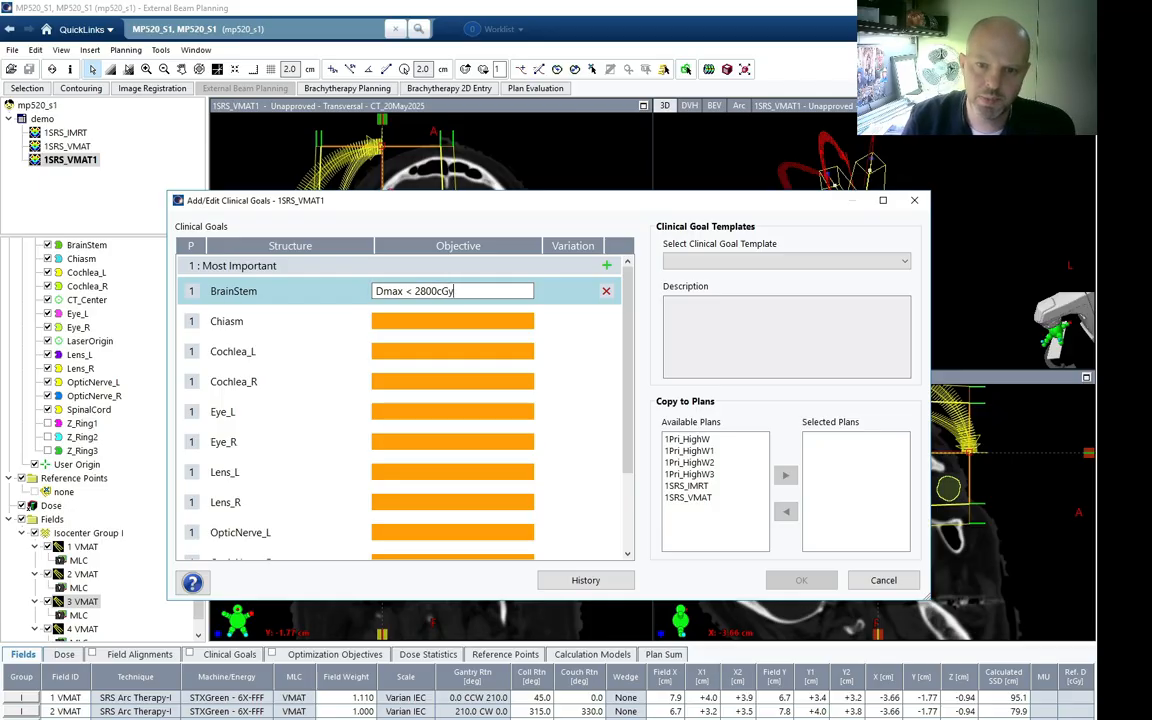
key(Return)
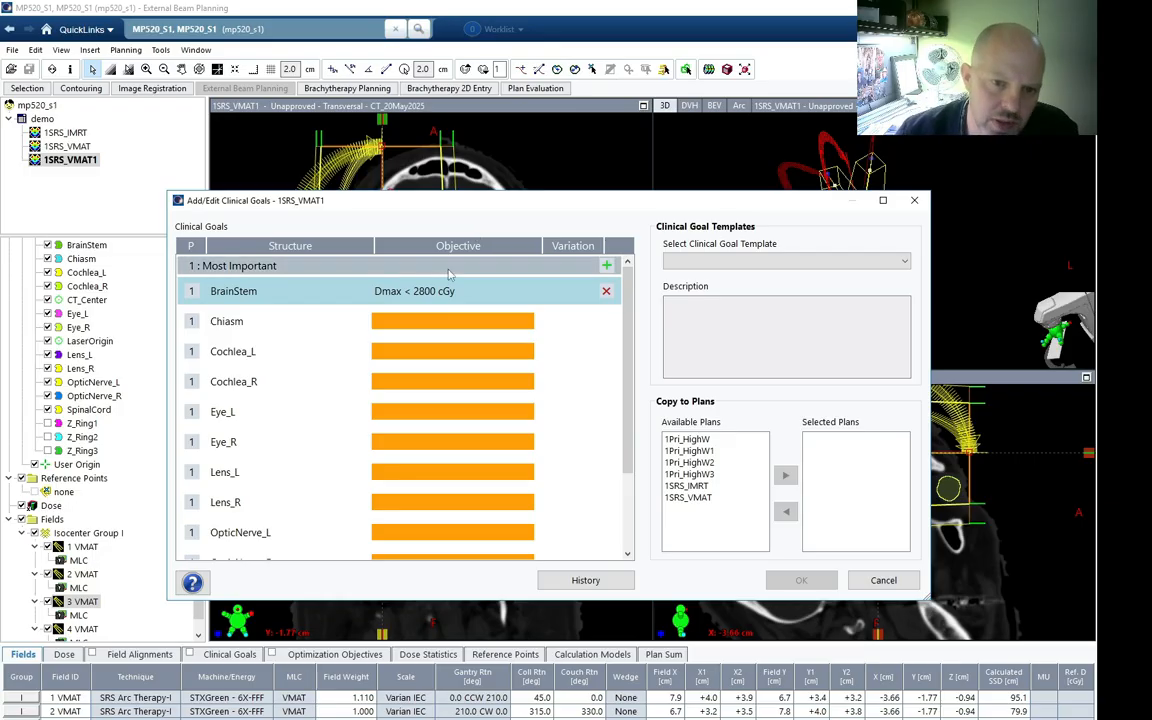
Try the BrainStem dose objective with Gy as its unit, as Dmax < 2800 Gy.
mouse_move(424, 291)
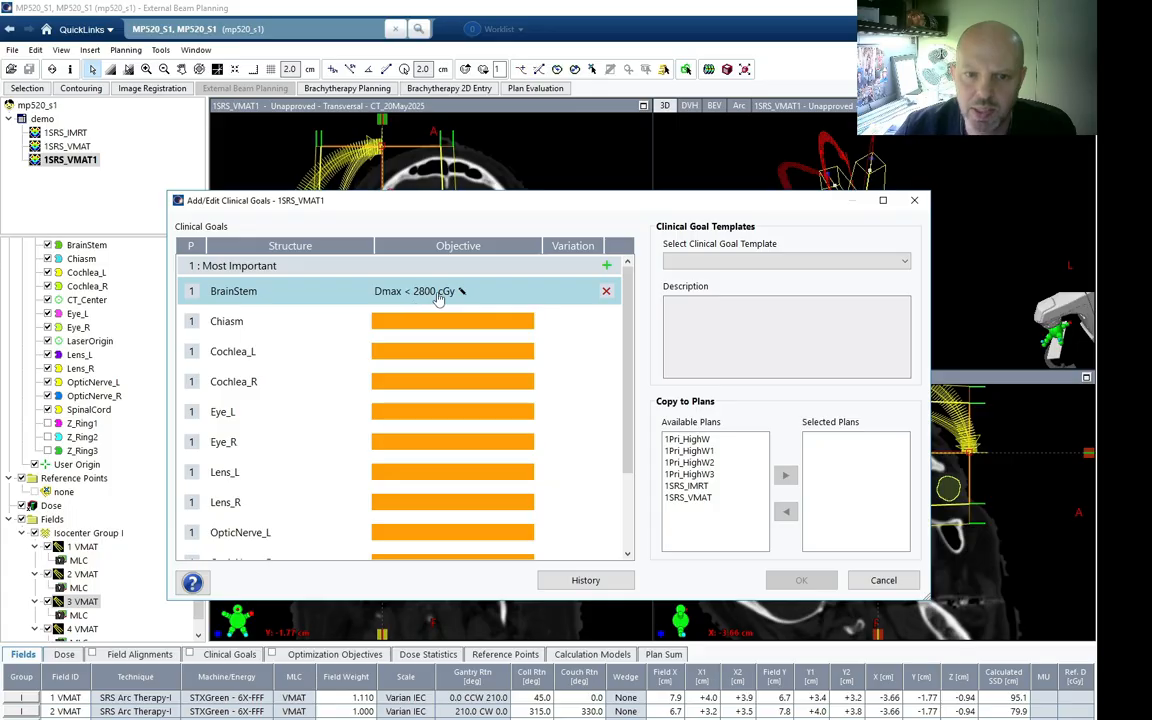
click(440, 292)
key(Delete)
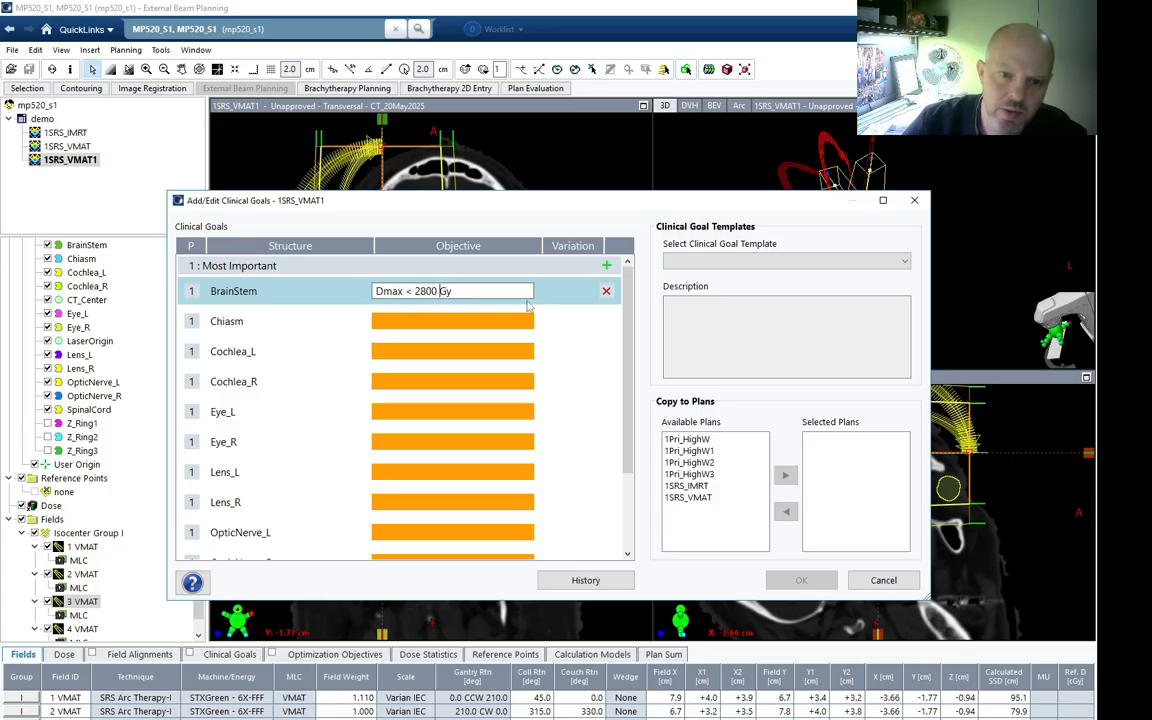
key(Return)
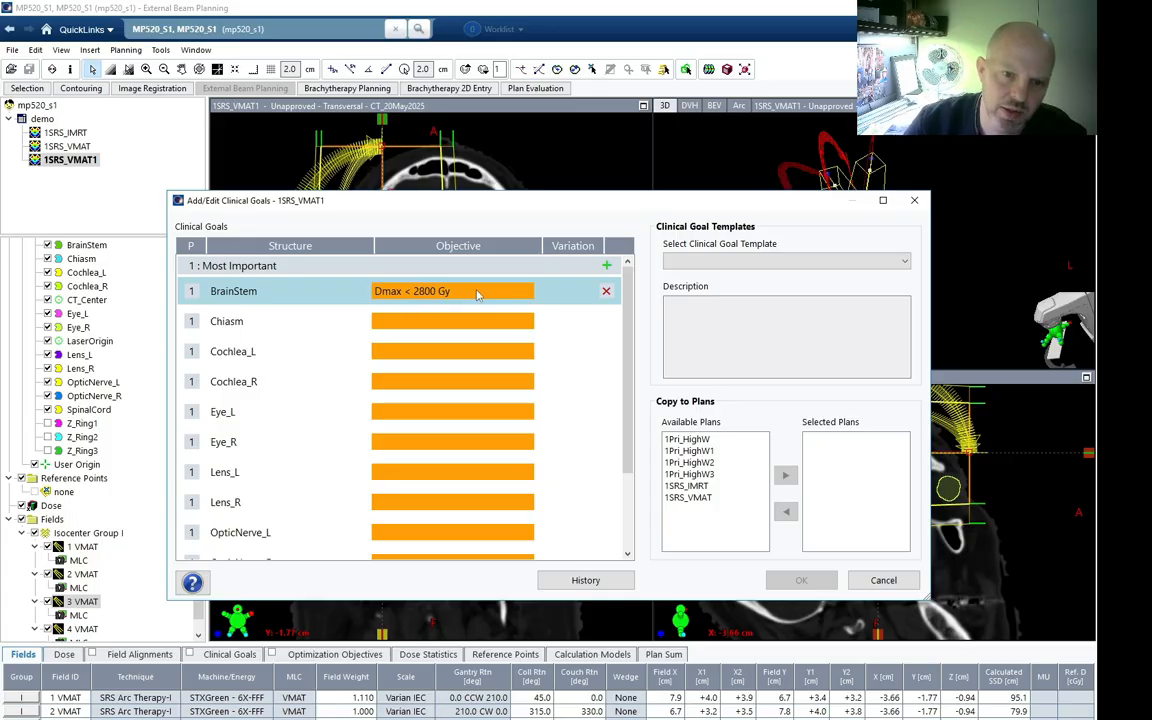
Restore cGy as the unit of the BrainStem dose objective.
click(440, 291)
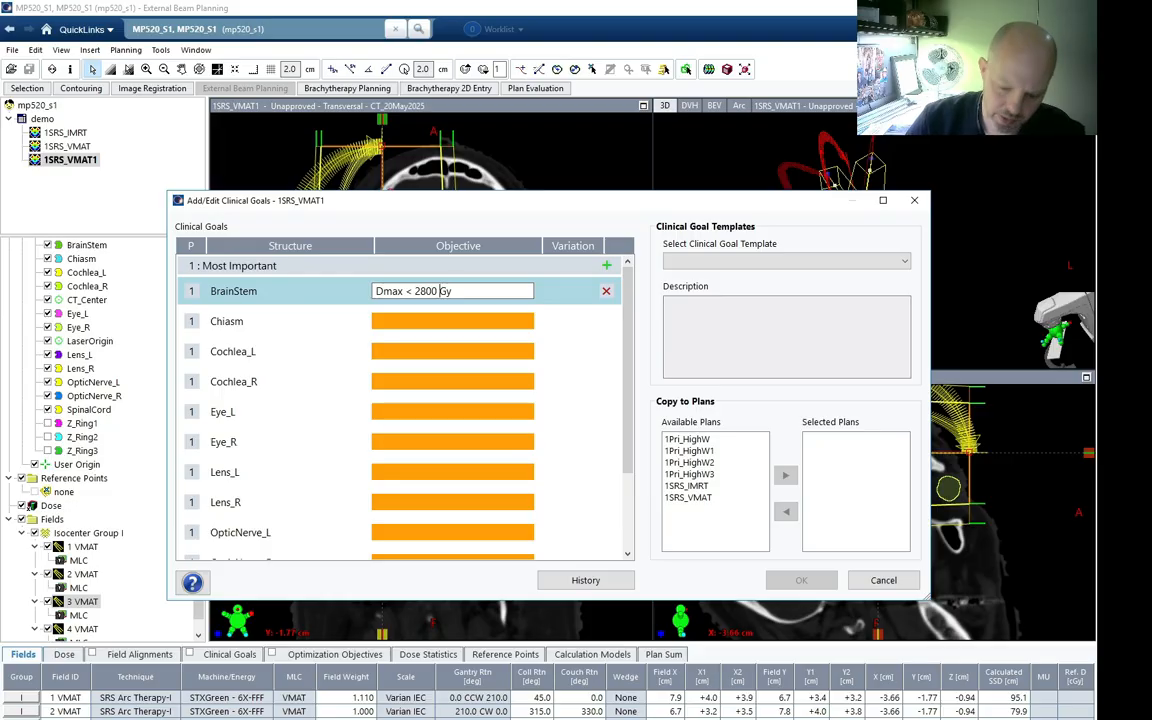
text(c)
key(Return)
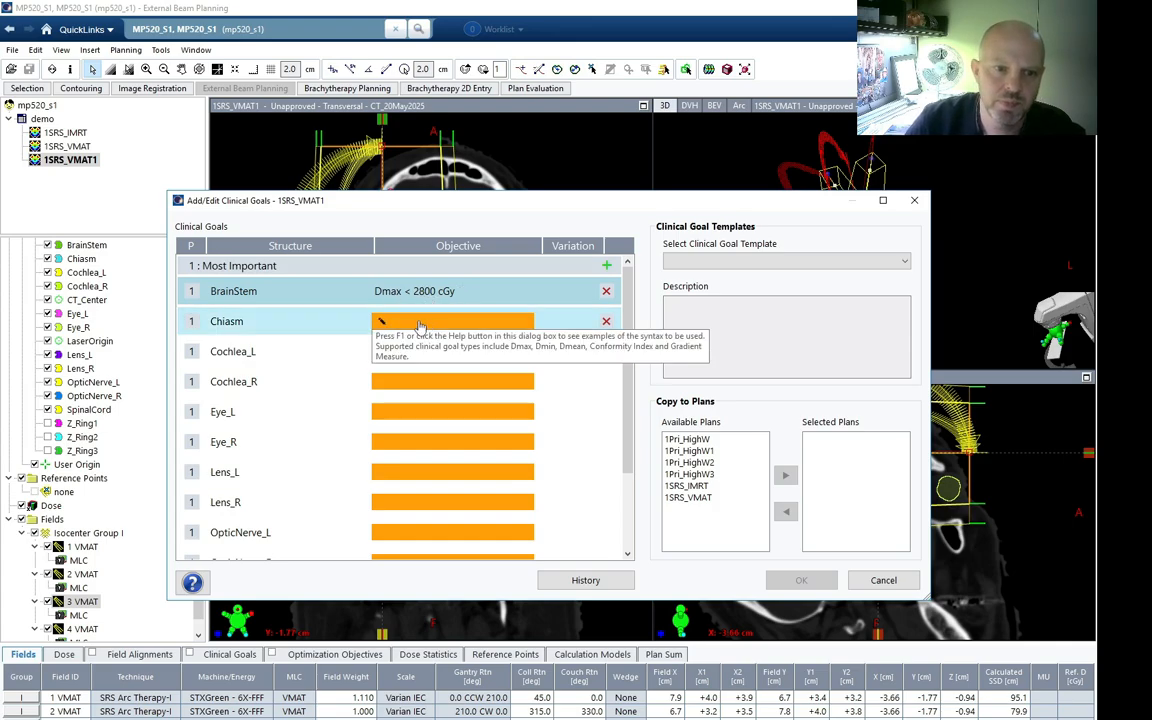
Set the Chiasm objective to the dose-at-volume limit D50% < 2800 cGy.
click(432, 318)
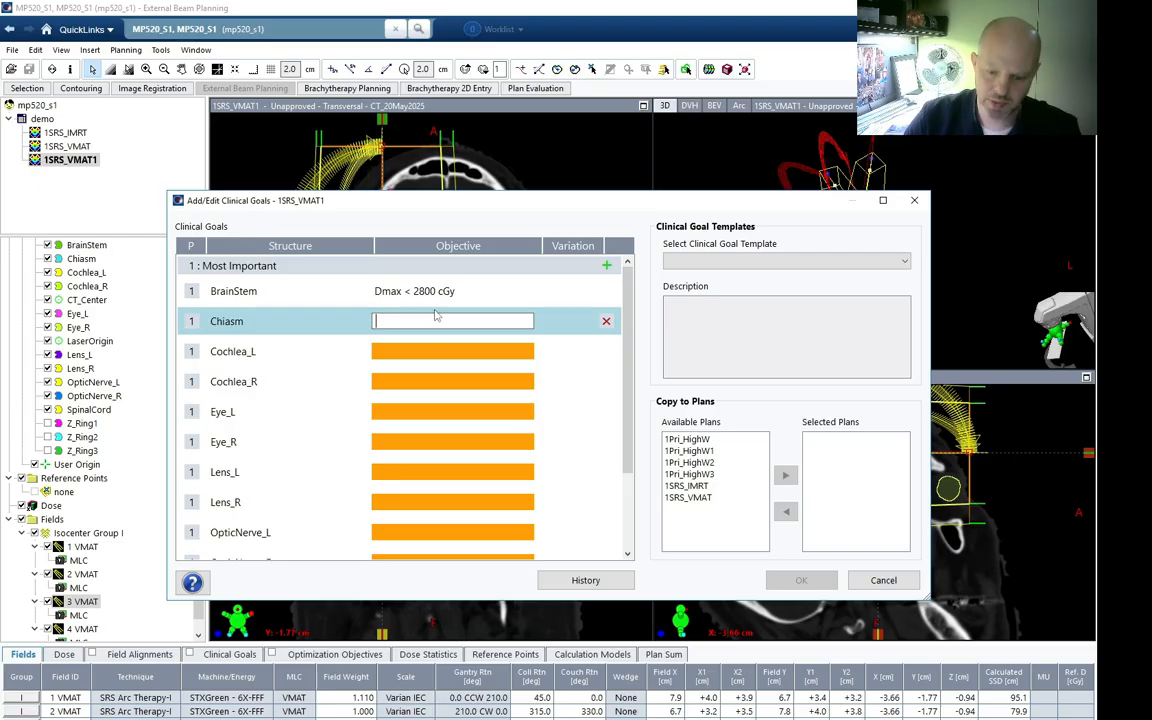
text(D )
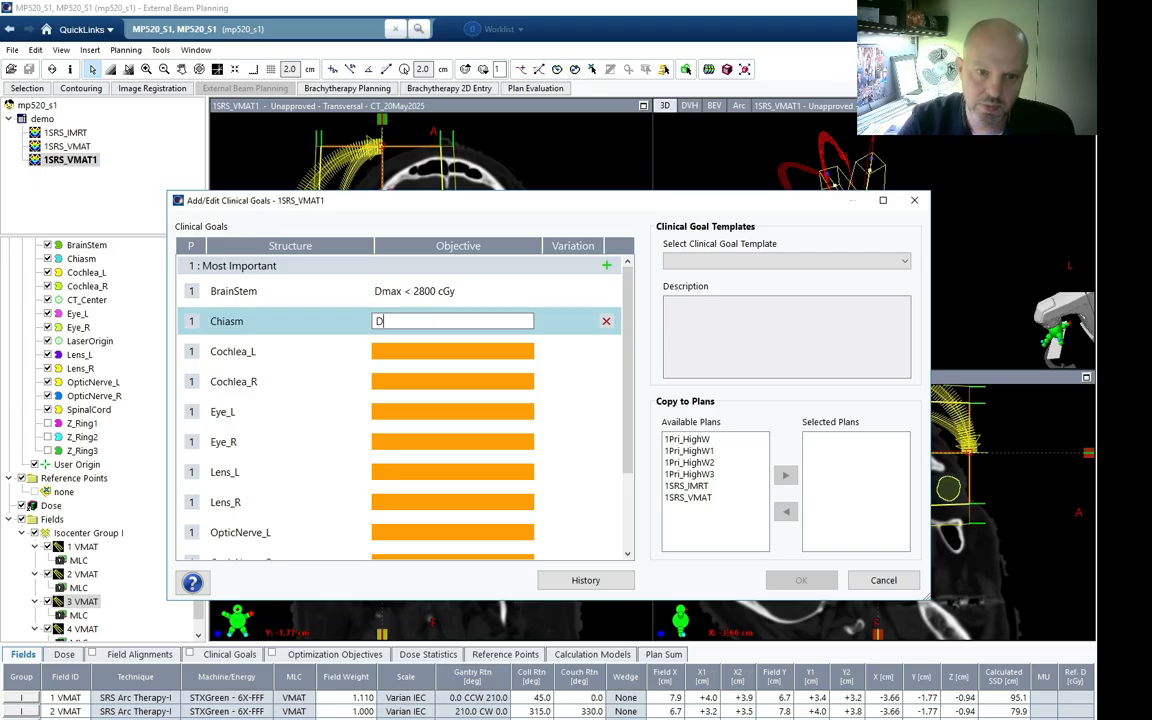
text(50)
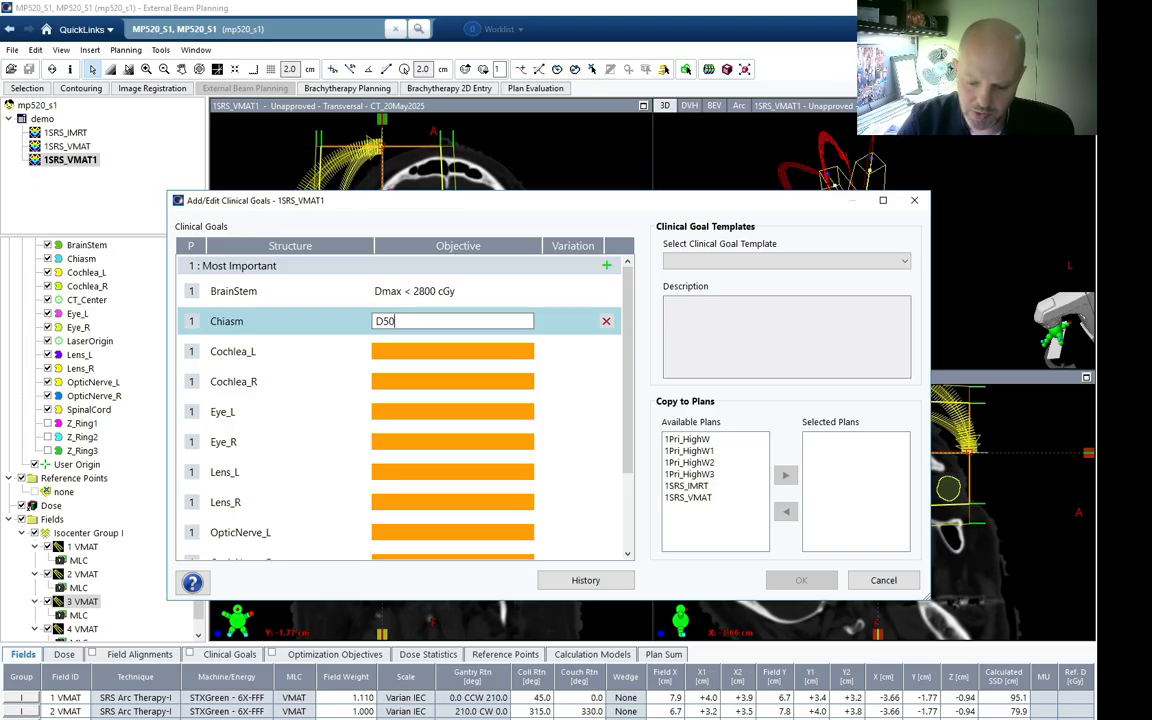
text(.0 %)
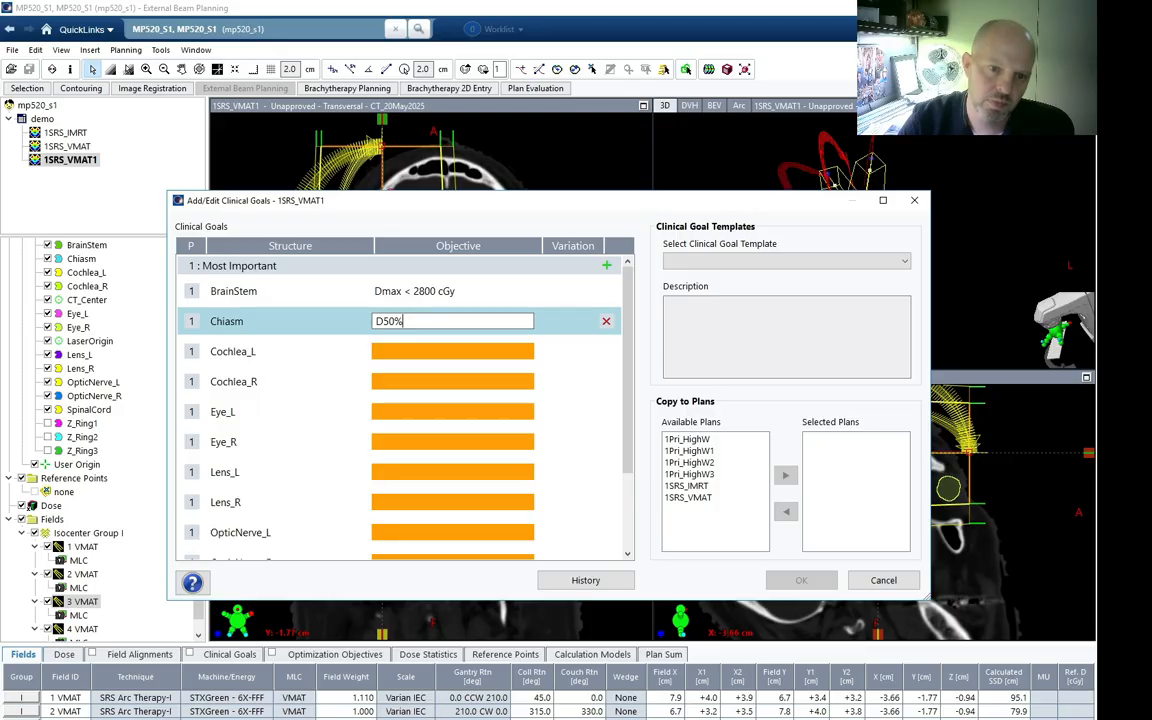
text( < )
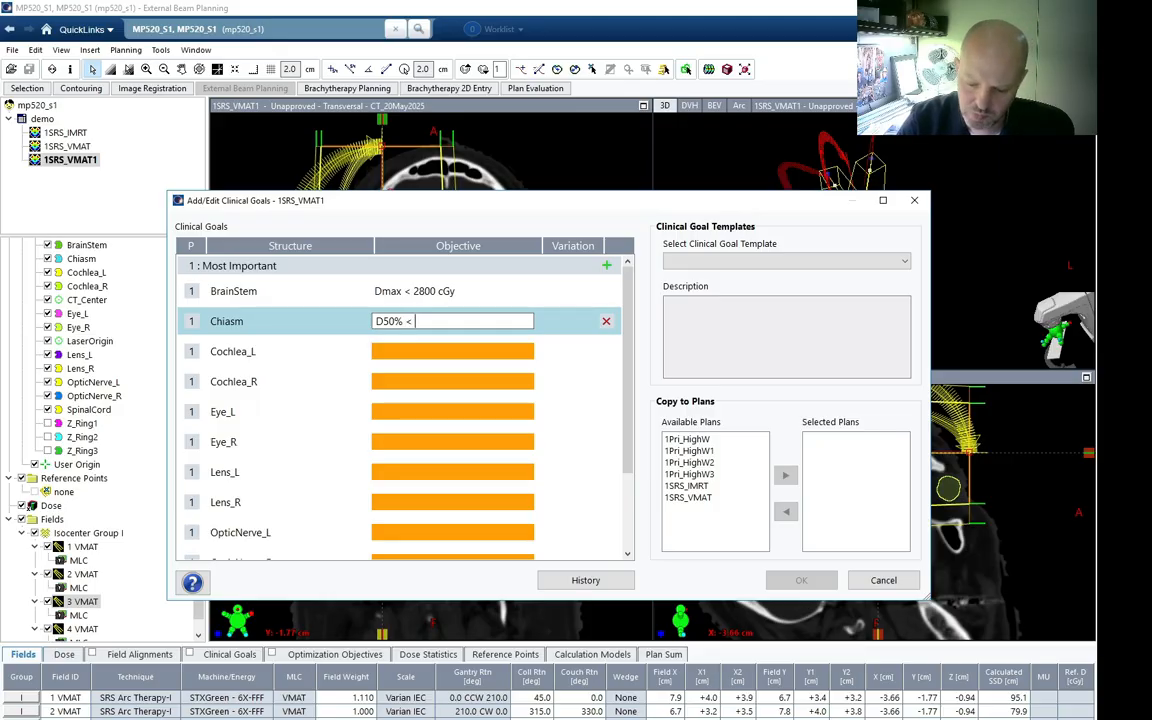
text(2)
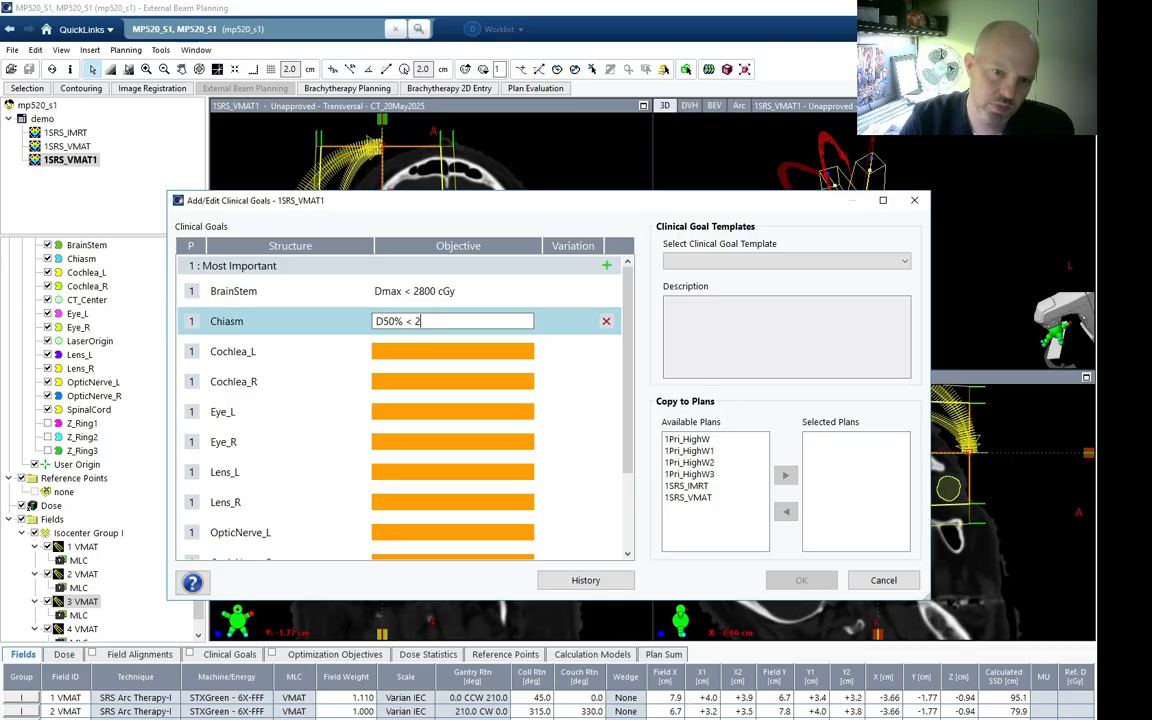
text(800 c)
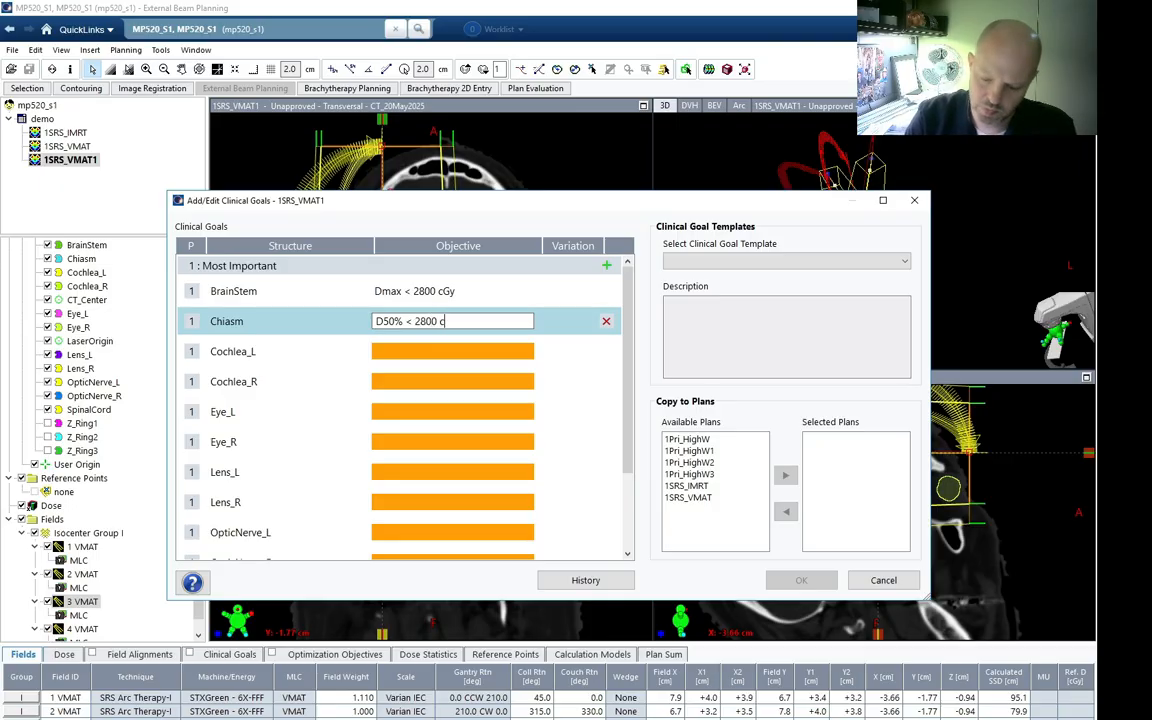
text(Gy)
key(Return)
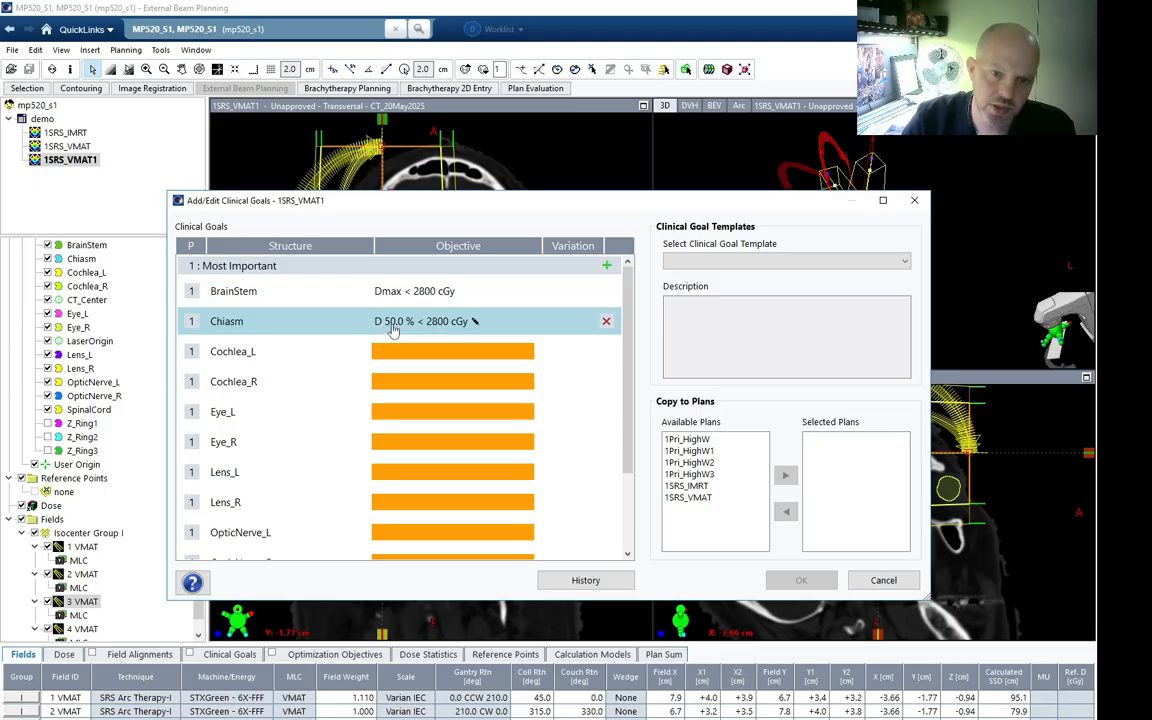
Try the volume-at-dose limit V50% < 50.0% as the Chiasm objective.
click(393, 330)
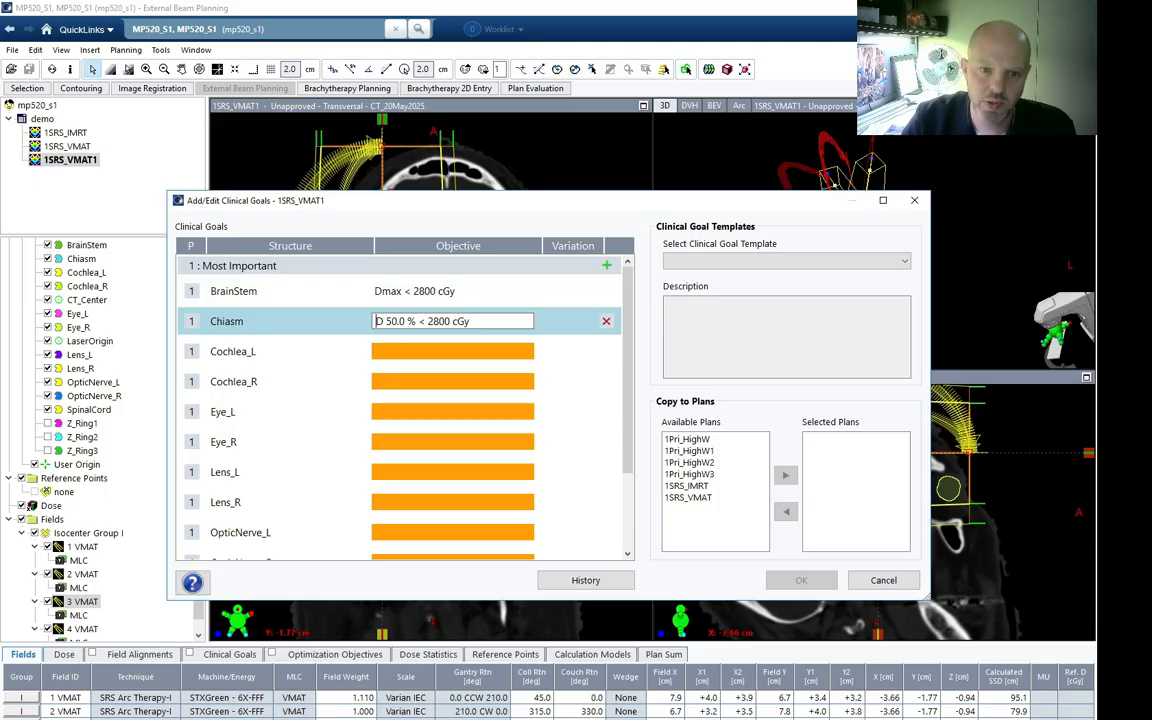
drag(472, 322, 366, 321)
text(V )
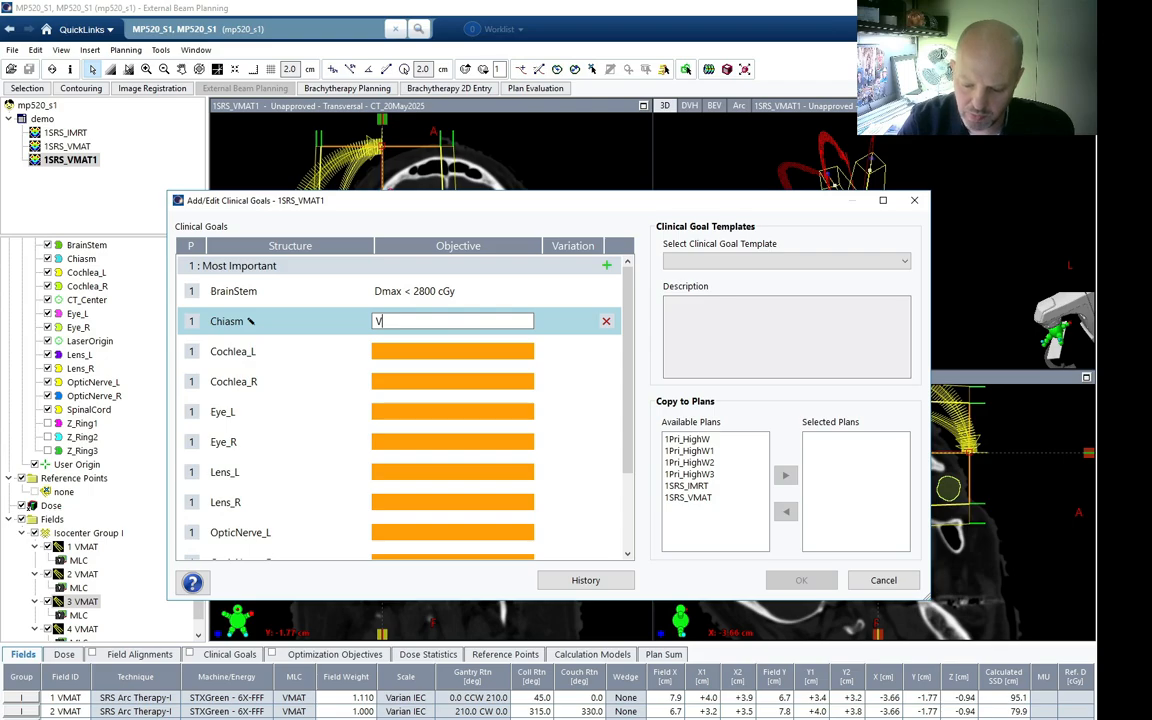
text(50)
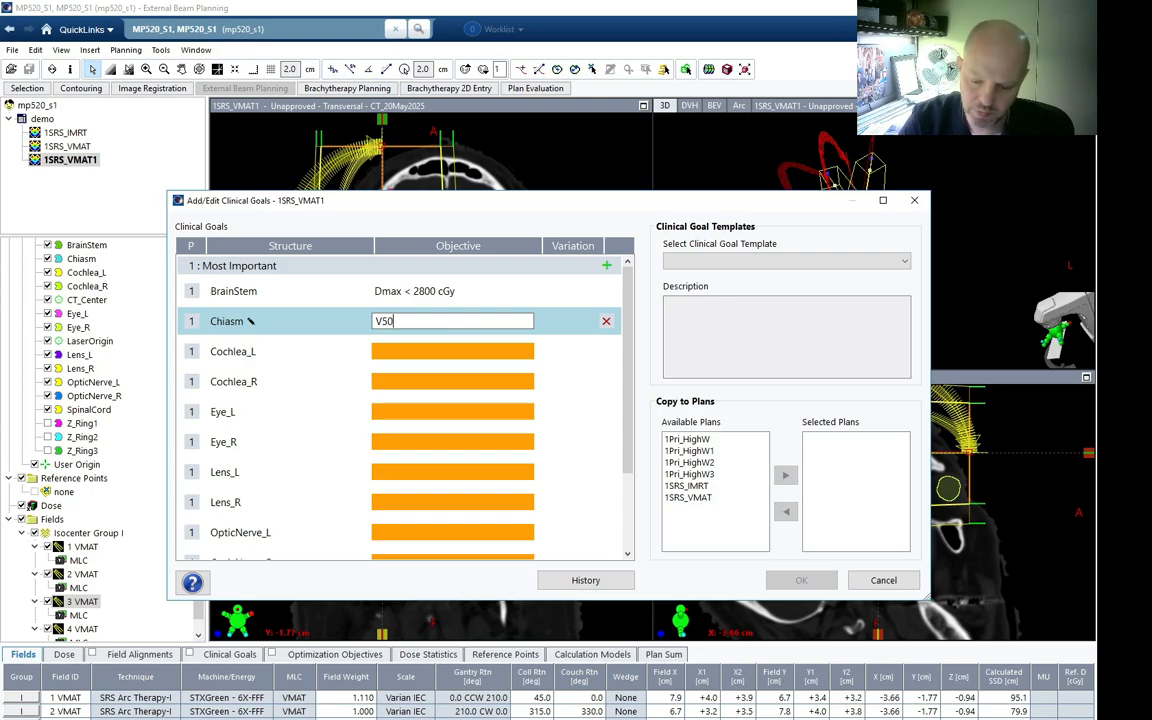
text(.0 %)
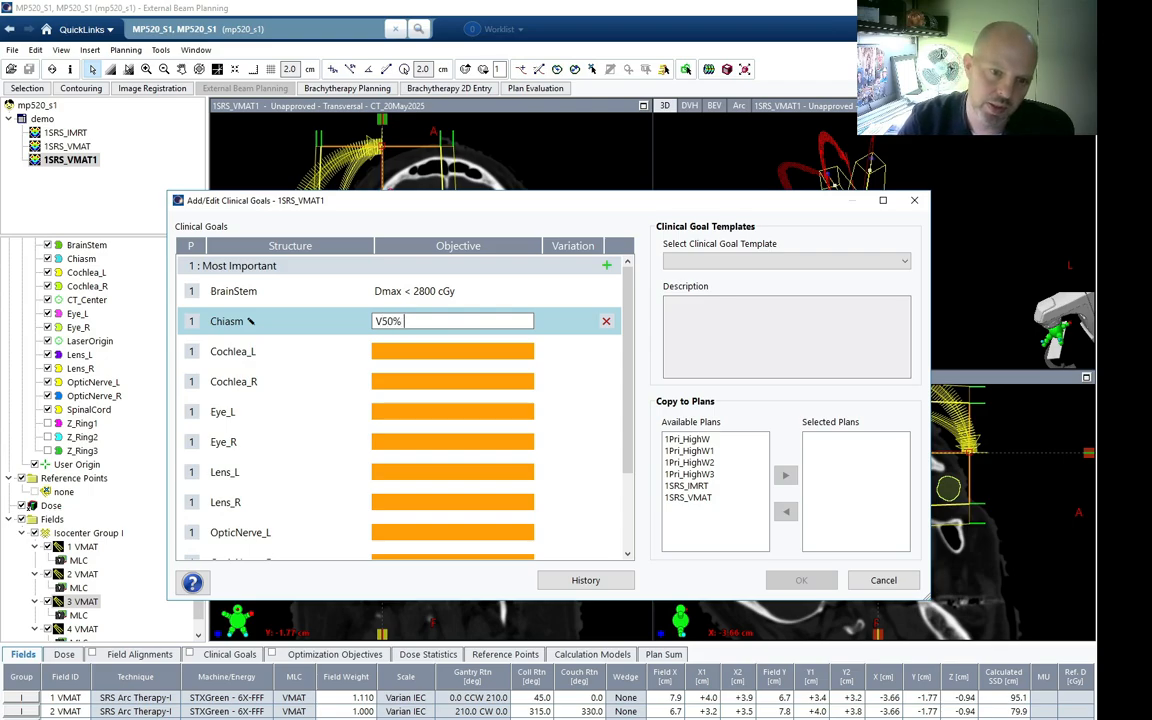
text( <)
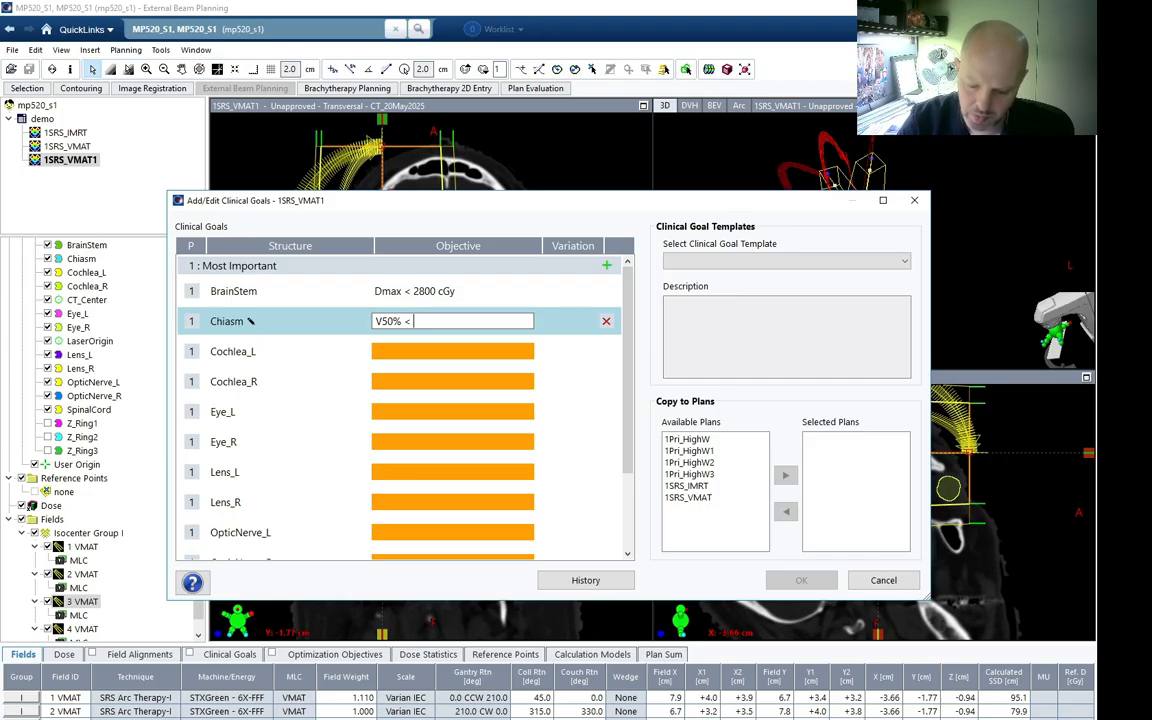
text( 50.0 %)
key(Return)
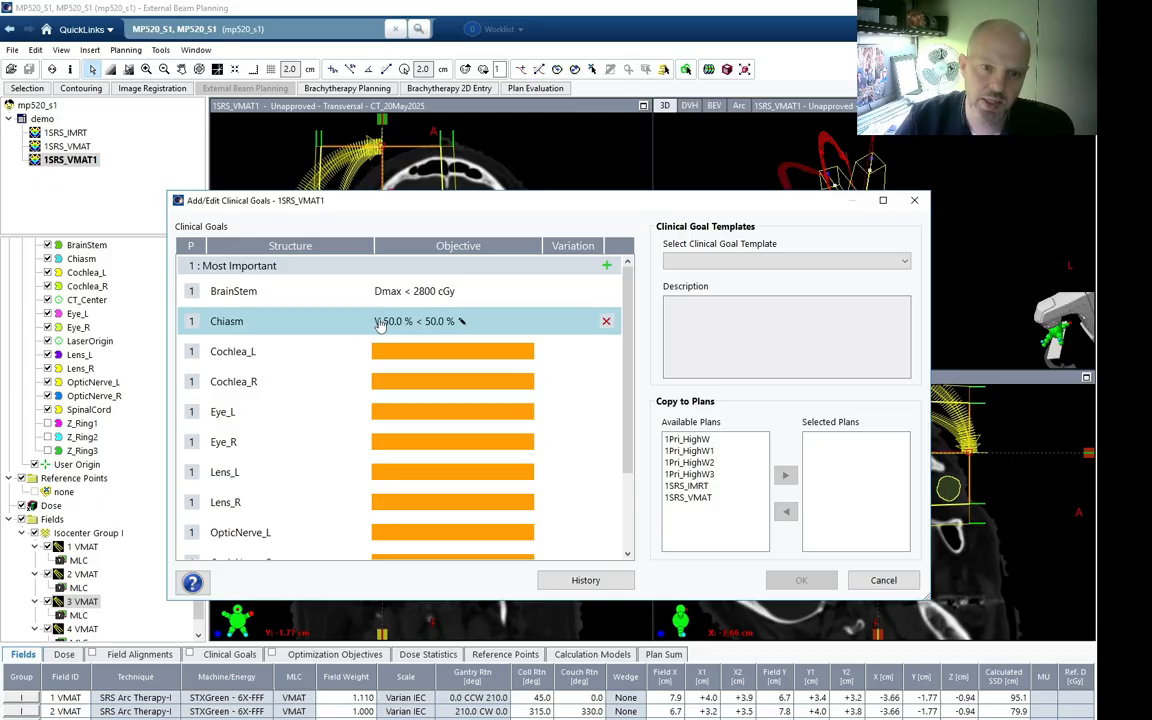
Set the Chiasm objective to a maximum dose limit of Dmax < 2500 cGy.
click(376, 321)
key(ctrl+a)
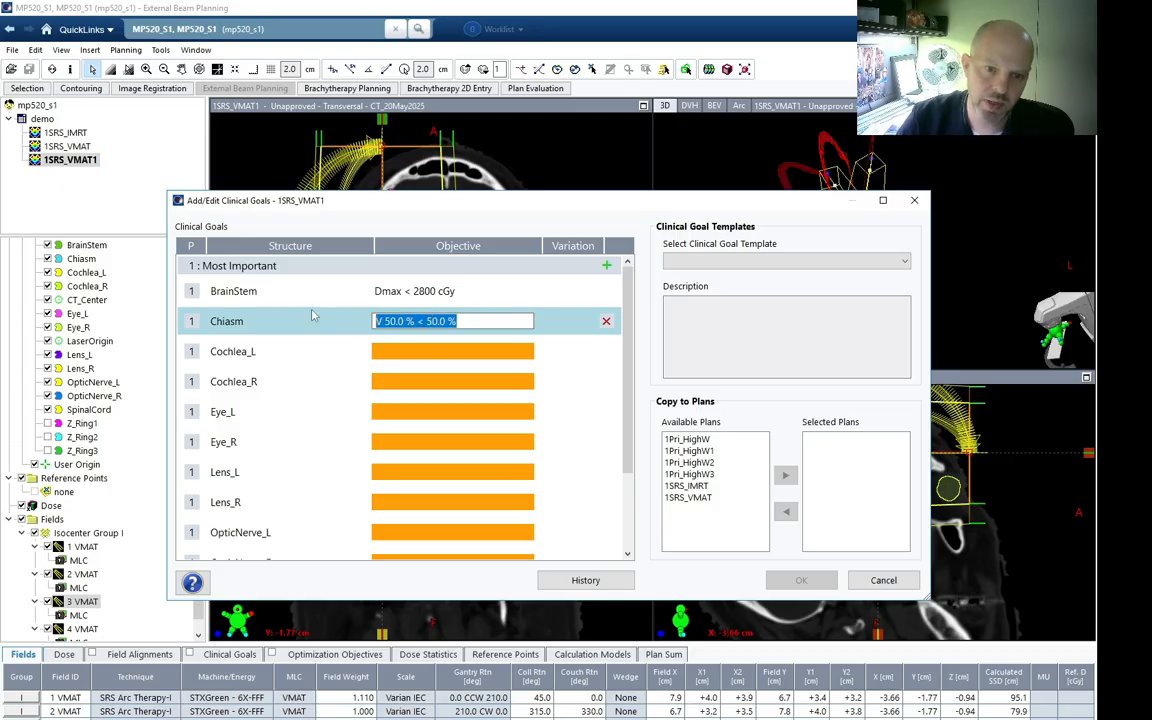
key(BackSpace)
text(Dmax)
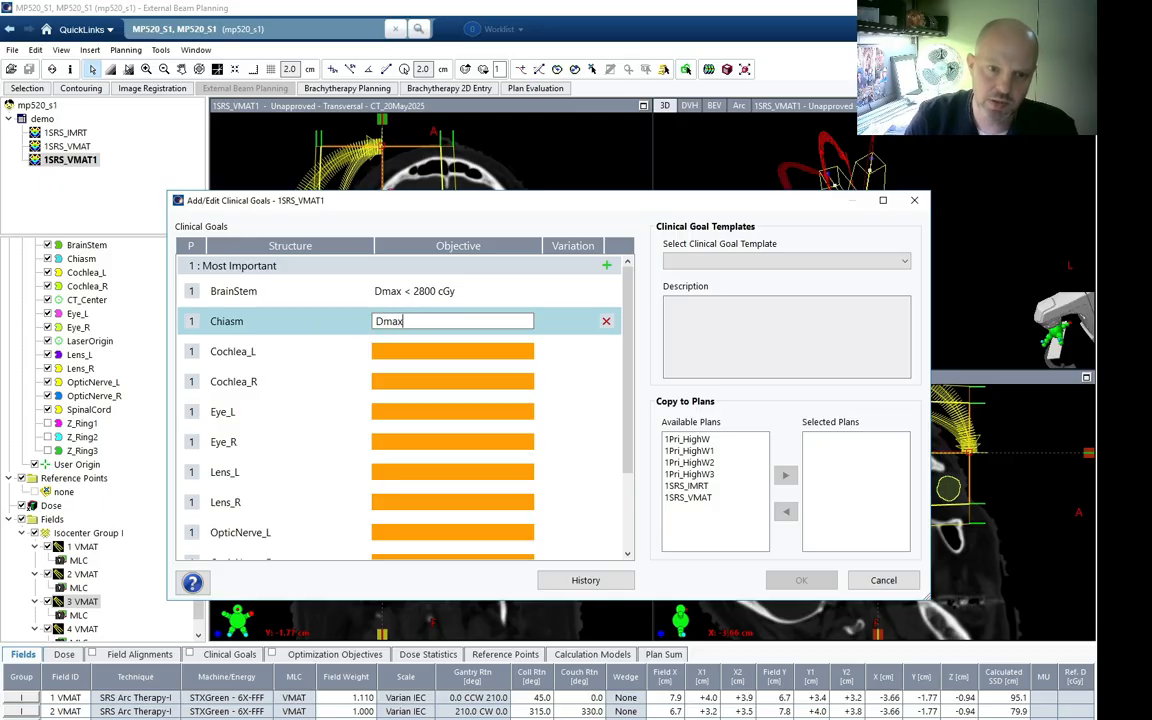
text( < )
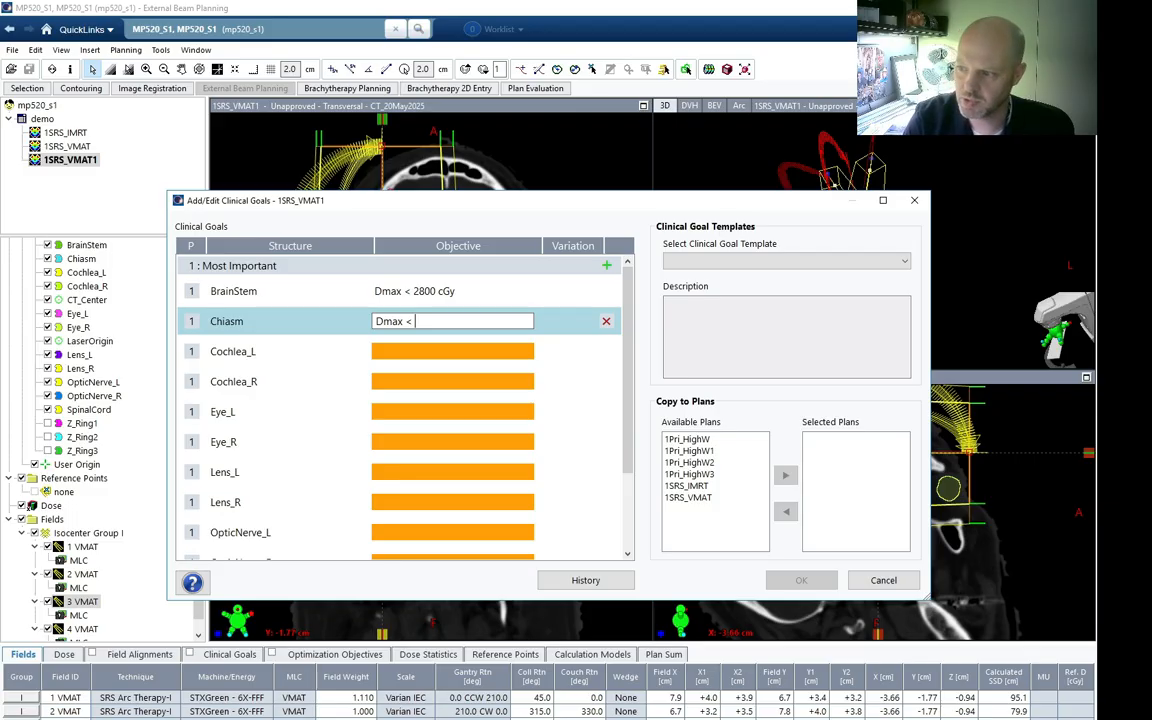
text(2500 cGy)
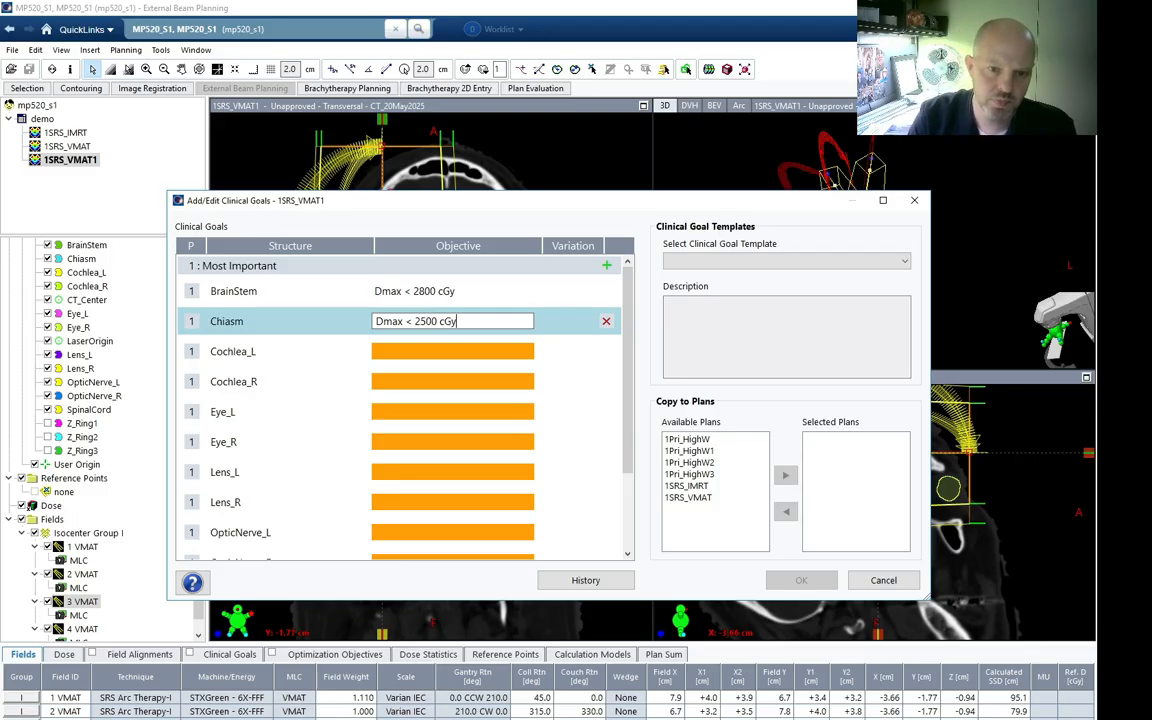
click(313, 317)
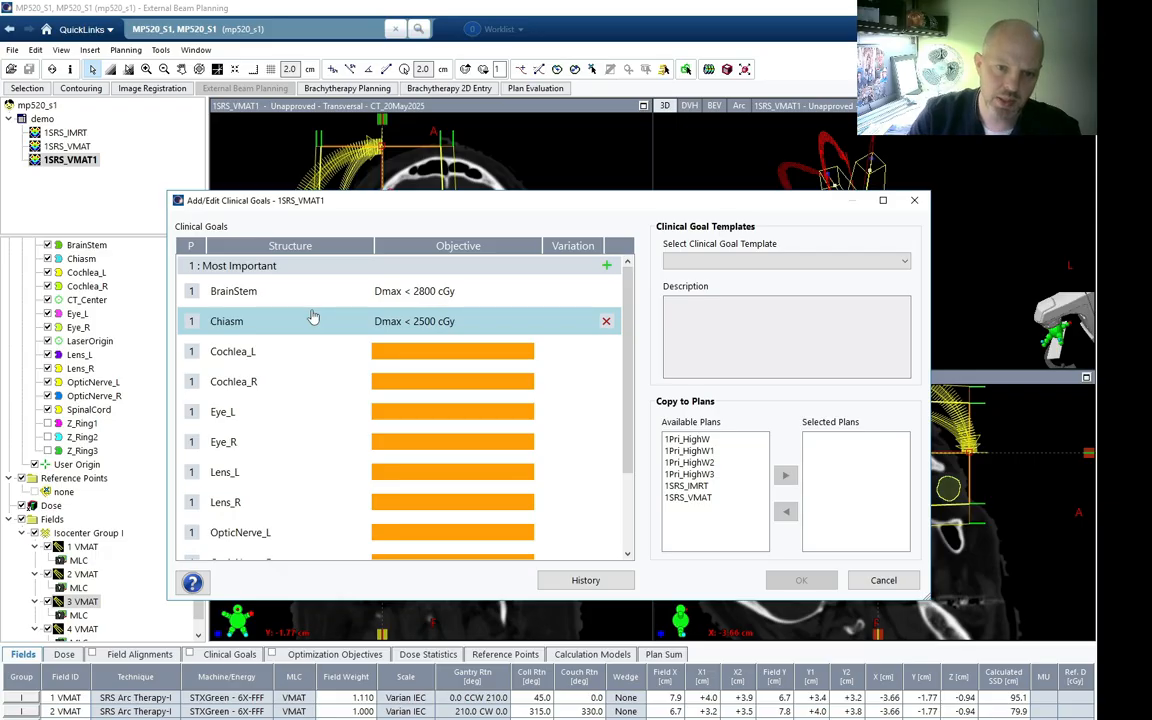
Copy the Chiasm's Dmax < 2500 cGy objective to Cochlea_L and Cochlea_R.
click(400, 321)
drag(458, 321, 321, 322)
key(ctrl+c)
click(428, 355)
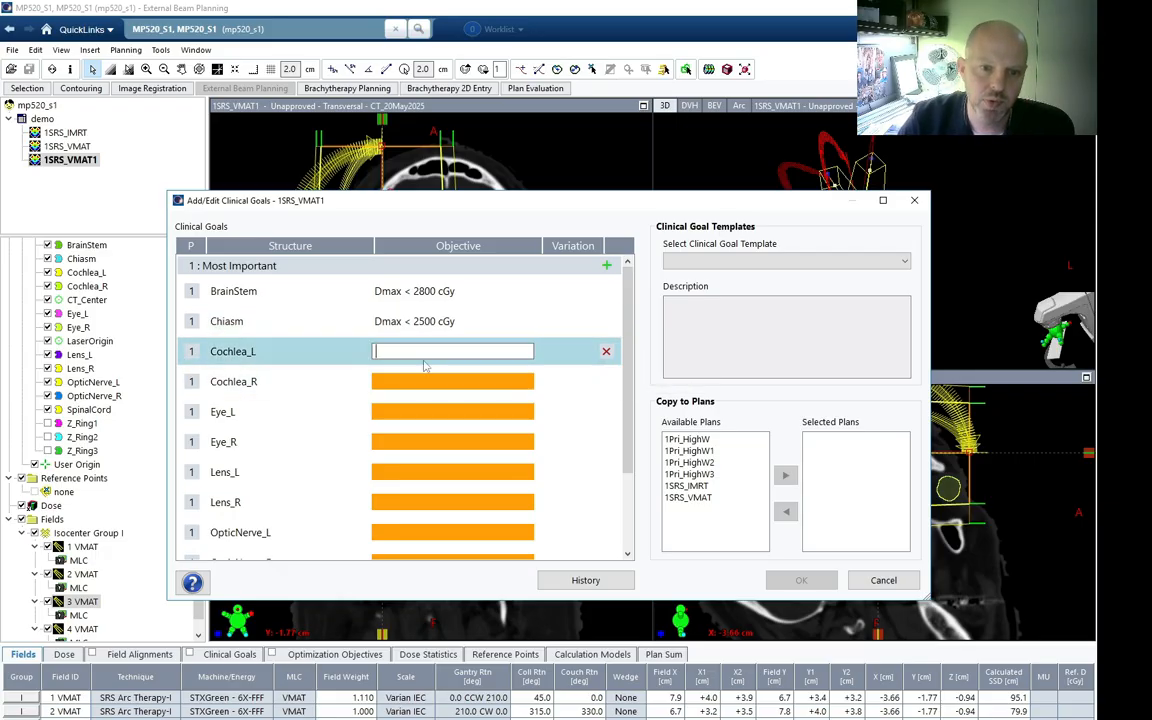
key(ctrl+v)
click(412, 382)
key(ctrl+v)
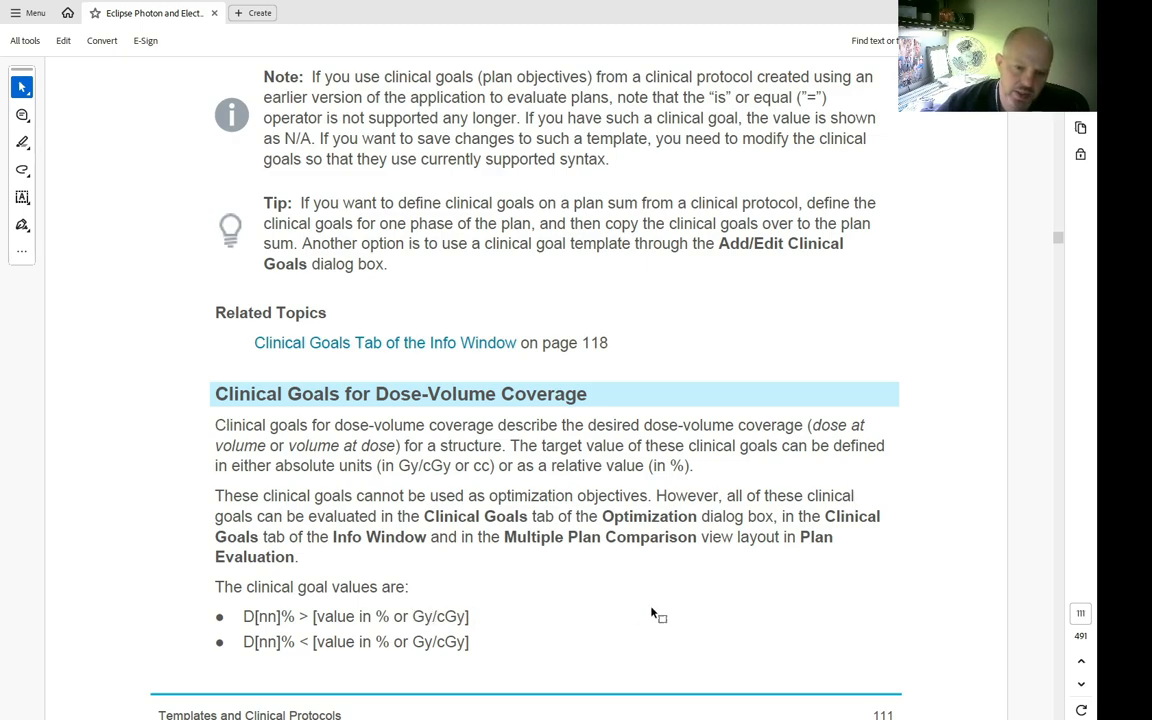
In the Eclipse PDF manual in Acrobat, read the syntax for dose-volume coverage and maximum, minimum and mean dose goals.
scroll(651, 612, down, 5)
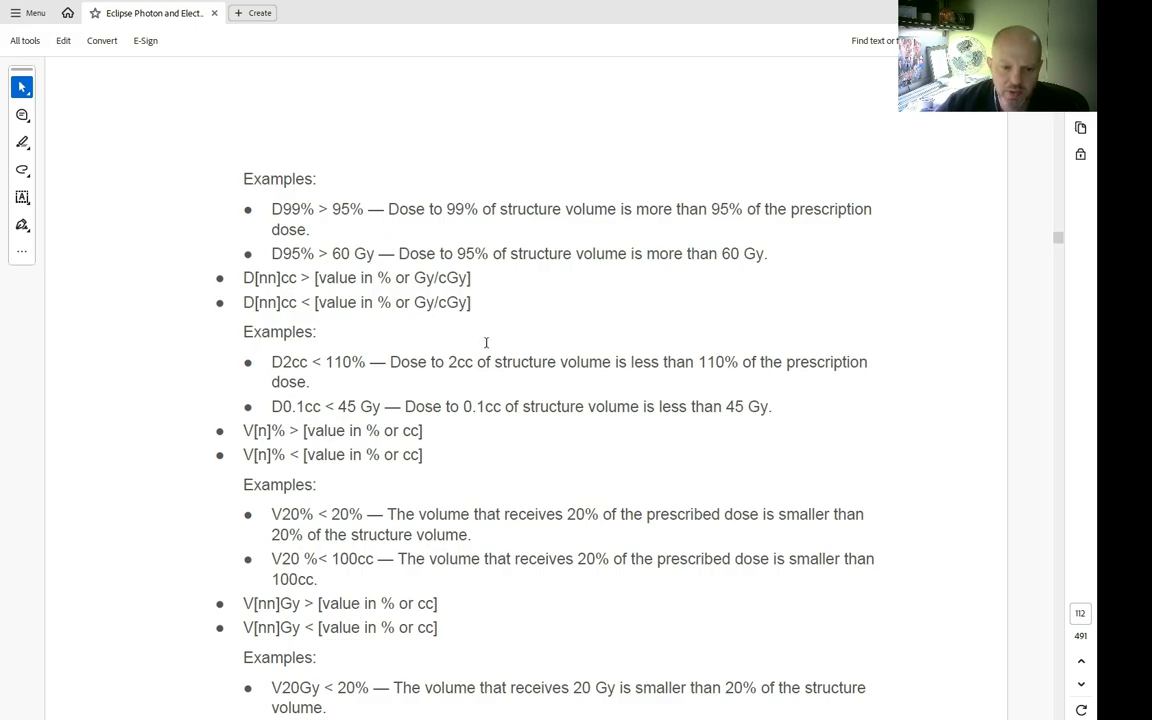
scroll(486, 343, down, 5)
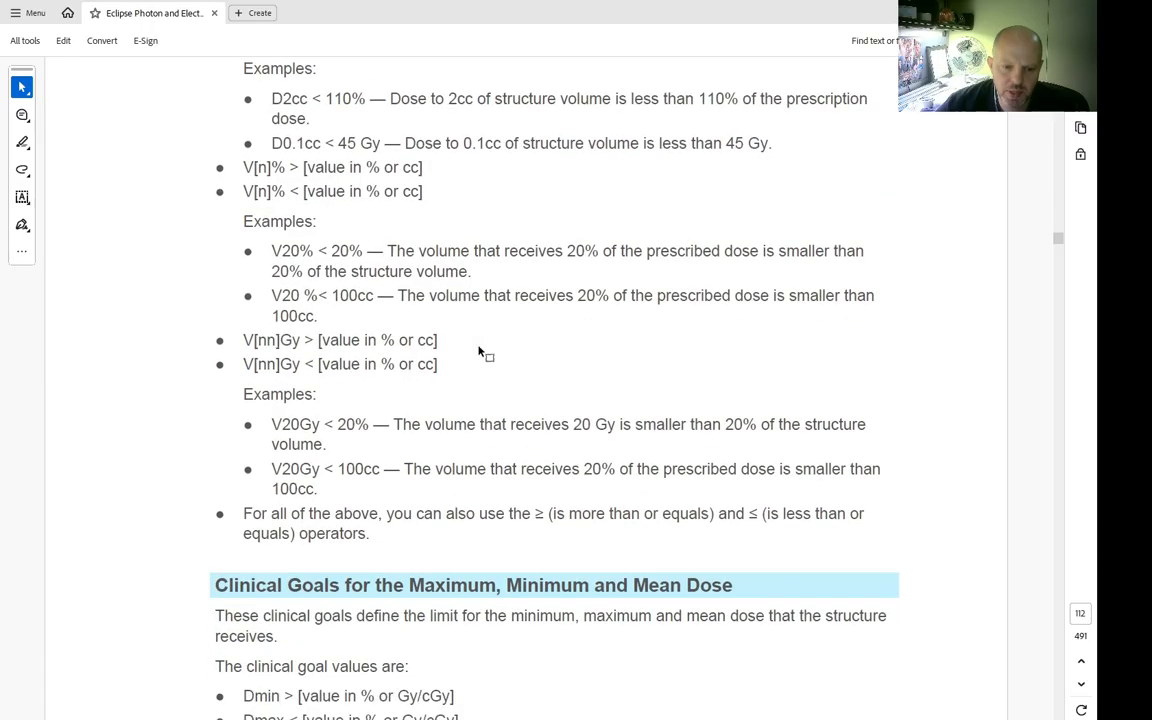
scroll(480, 350, down, 1)
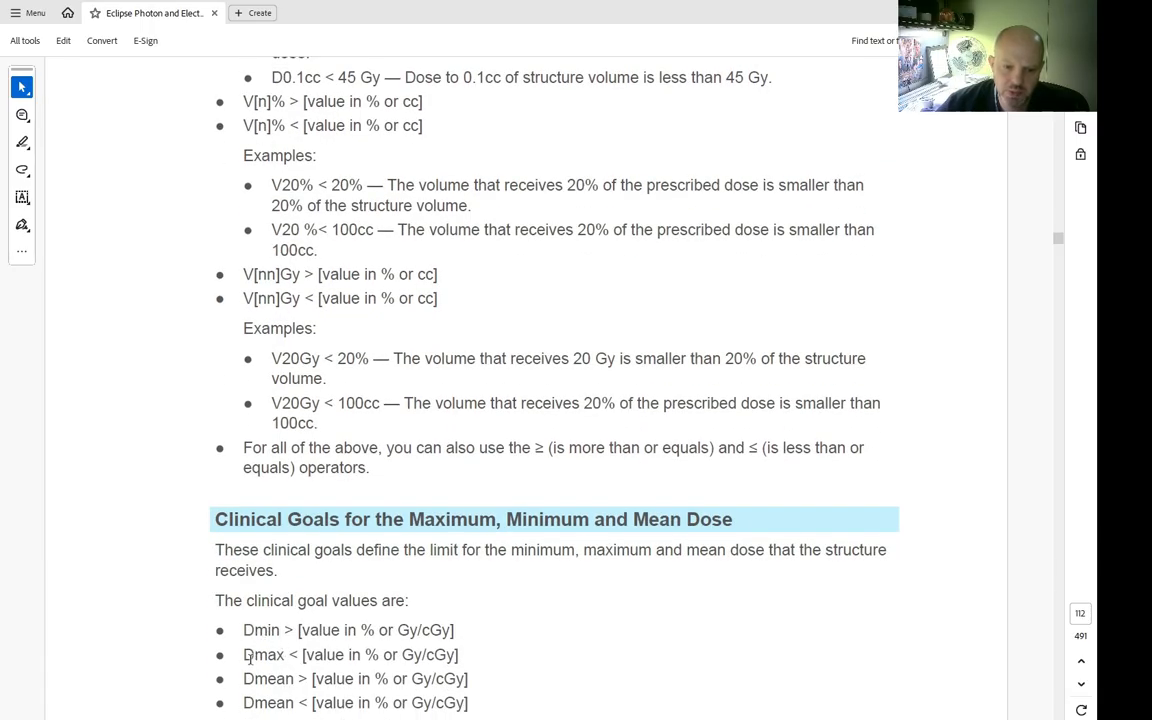
scroll(493, 588, down, 3)
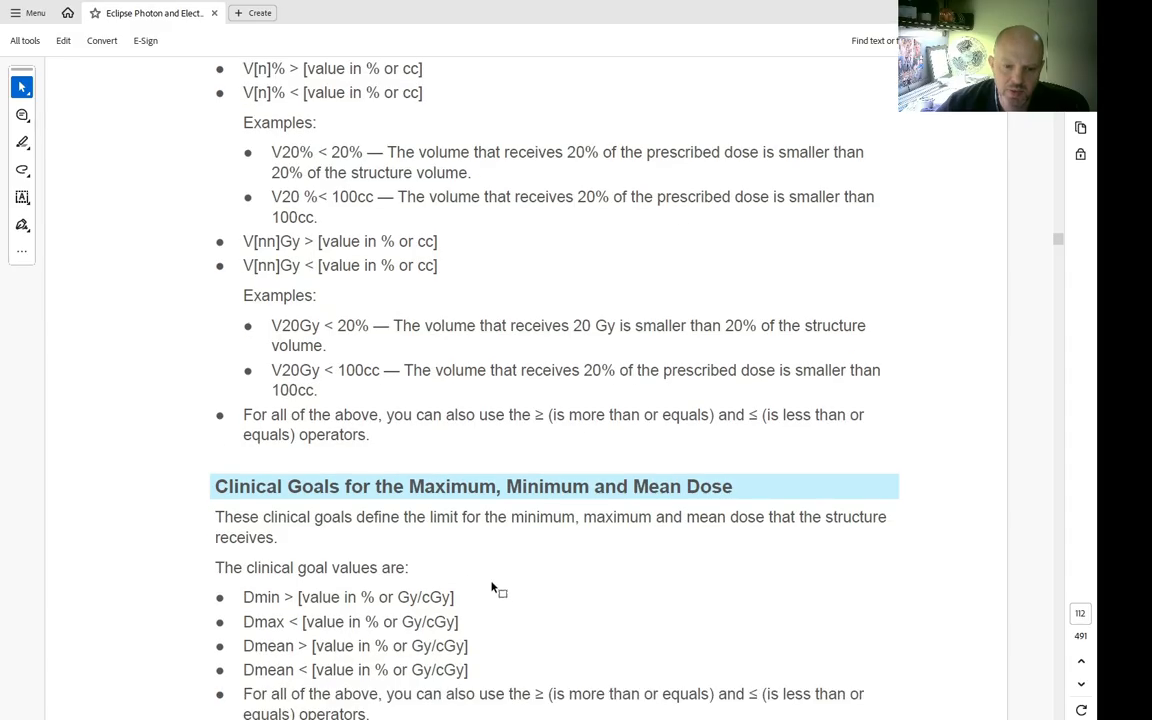
Examine the manual's goal definitions and value syntax for the conformity index and gradient measure.
scroll(489, 562, down, 10)
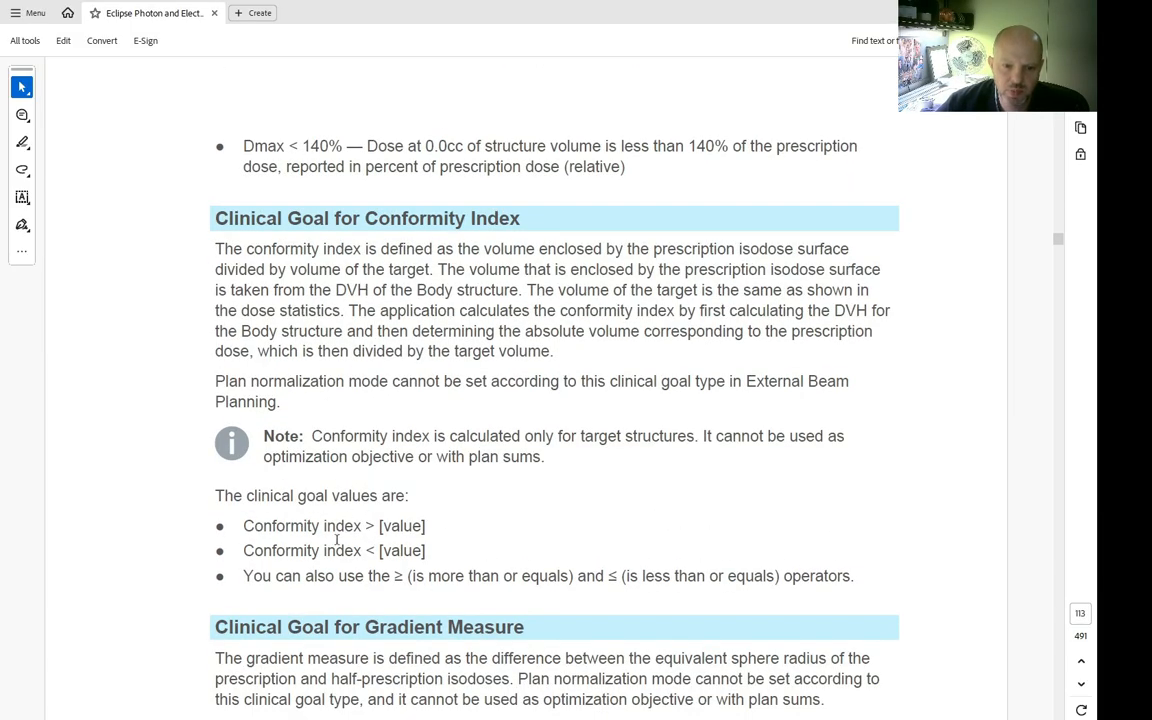
scroll(400, 545, down, 1)
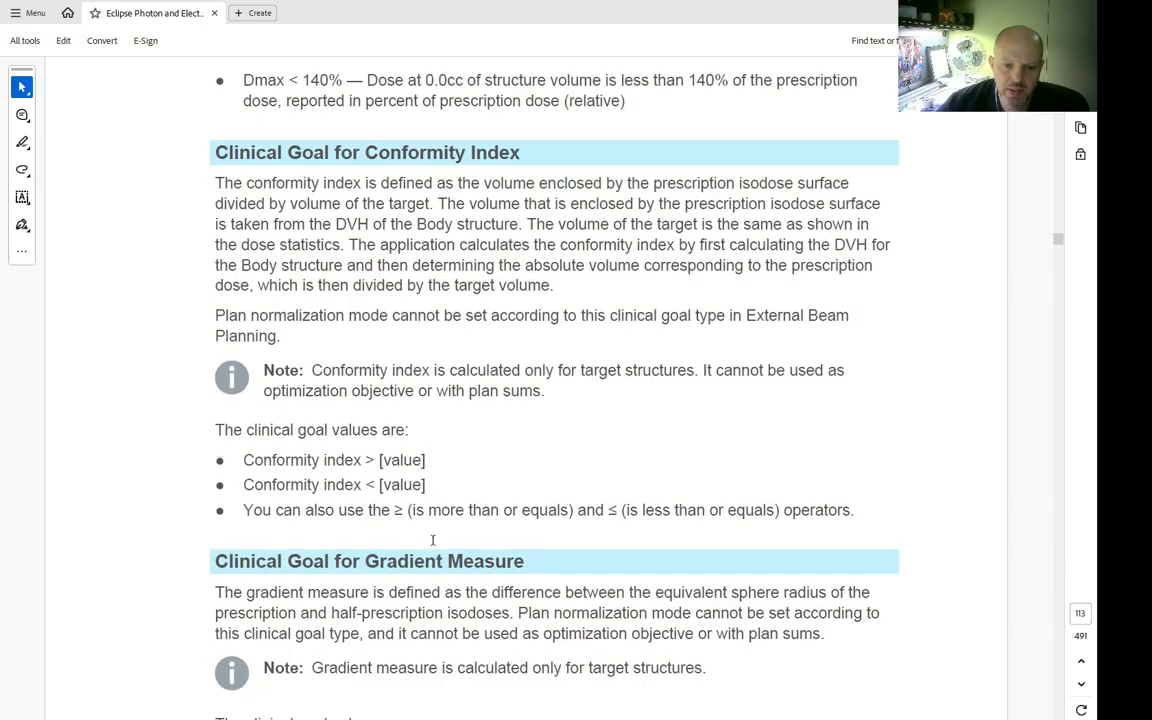
scroll(432, 540, down, 1)
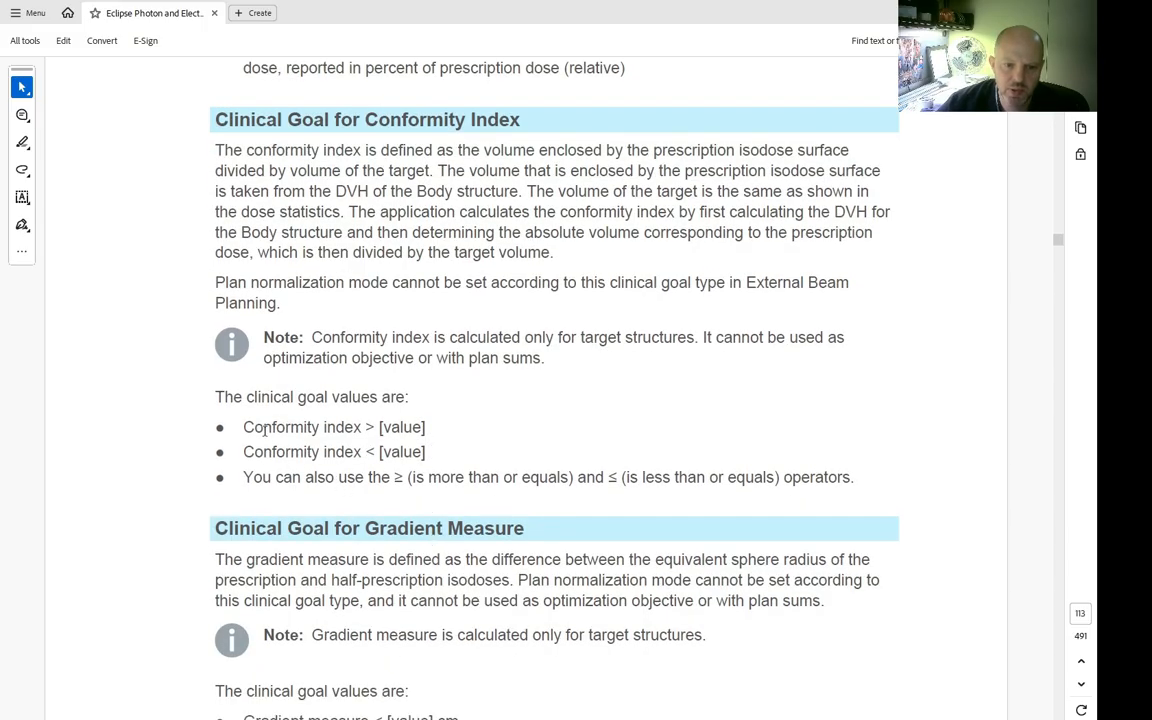
drag(243, 428, 375, 428)
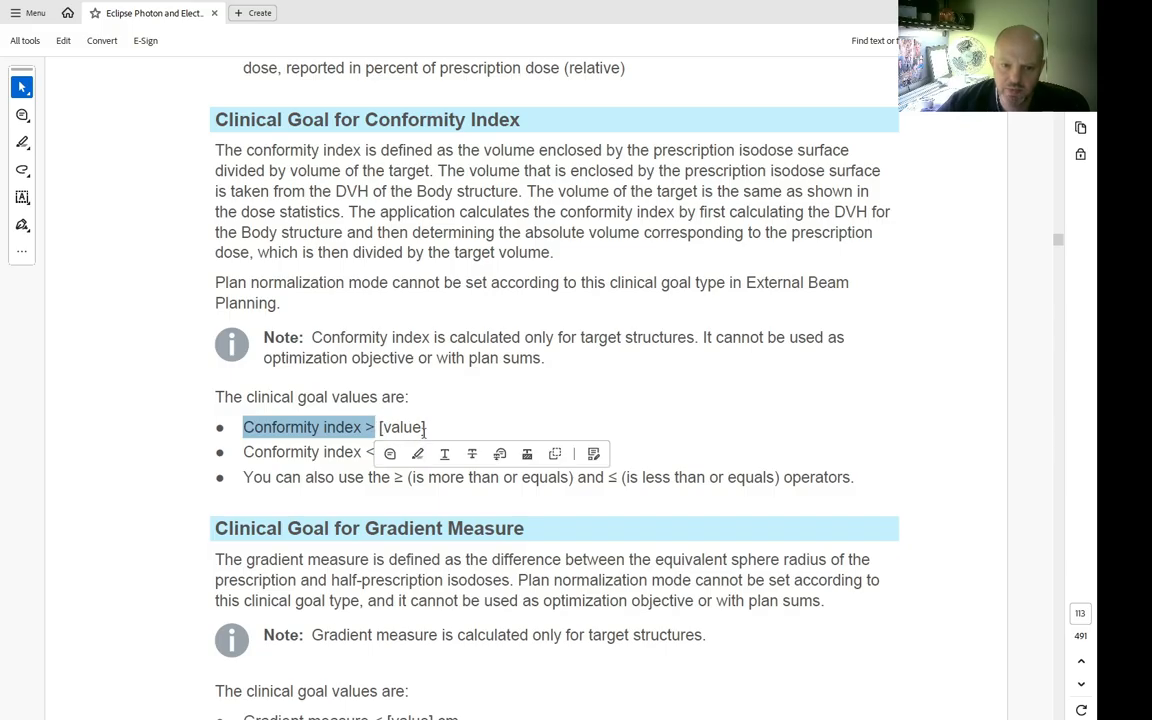
click(424, 430)
scroll(245, 684, down, 1)
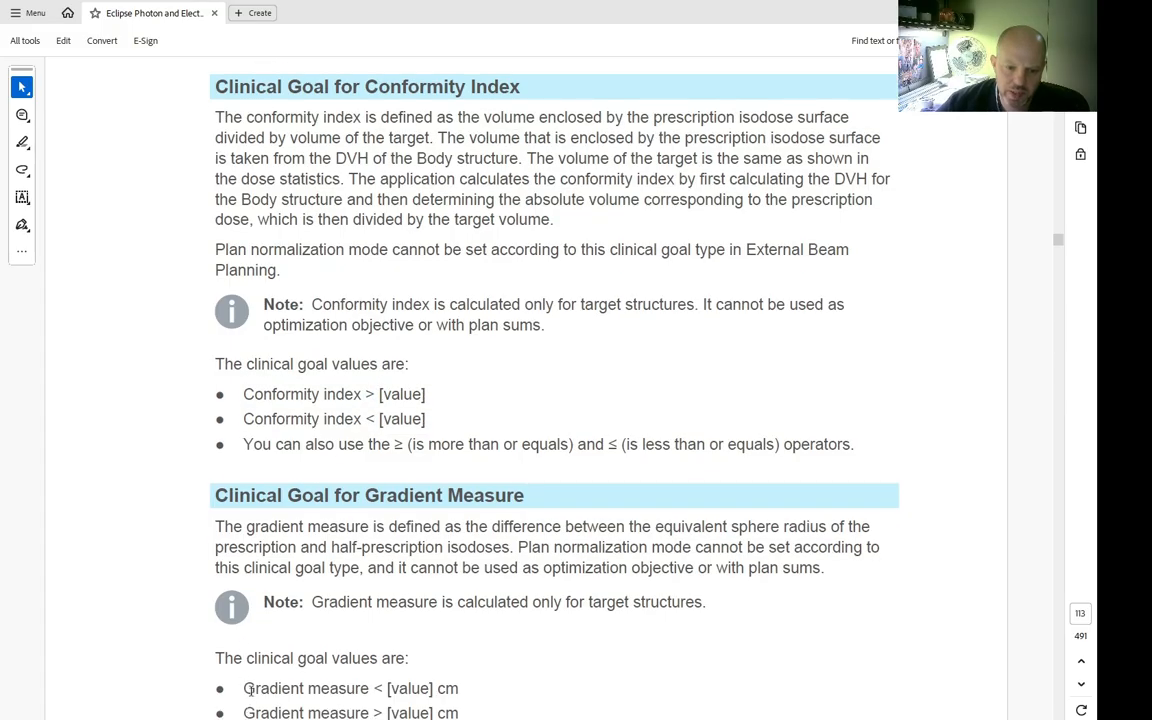
drag(249, 689, 432, 690)
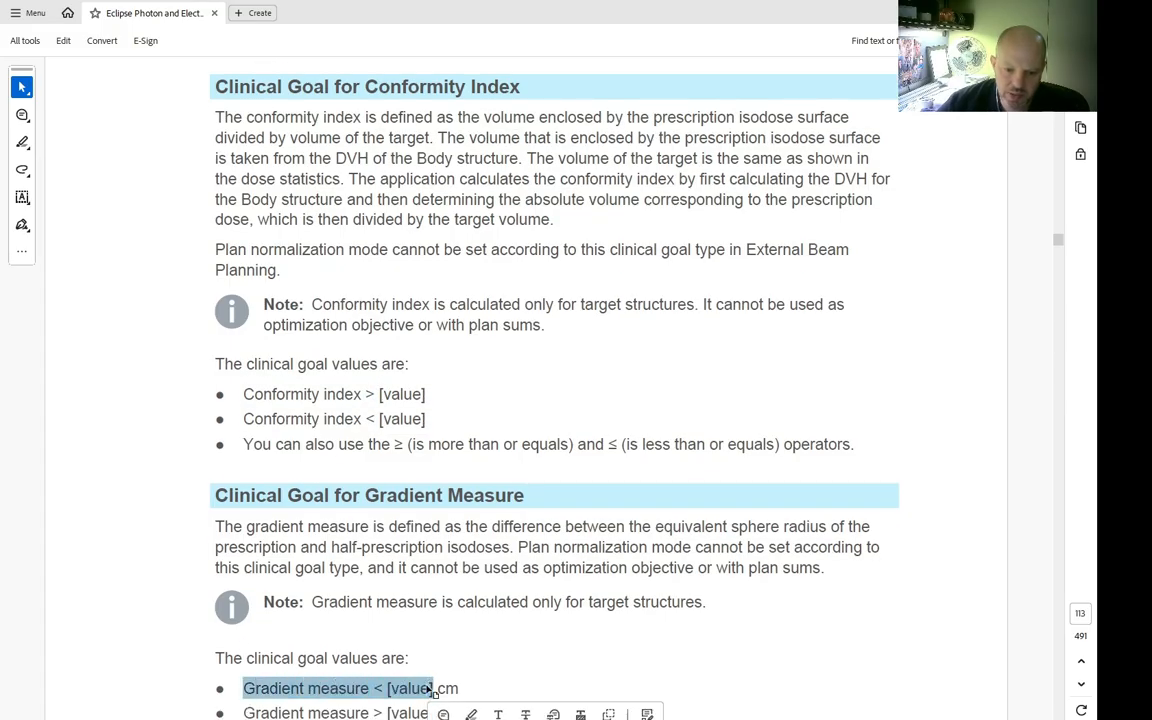
click(446, 700)
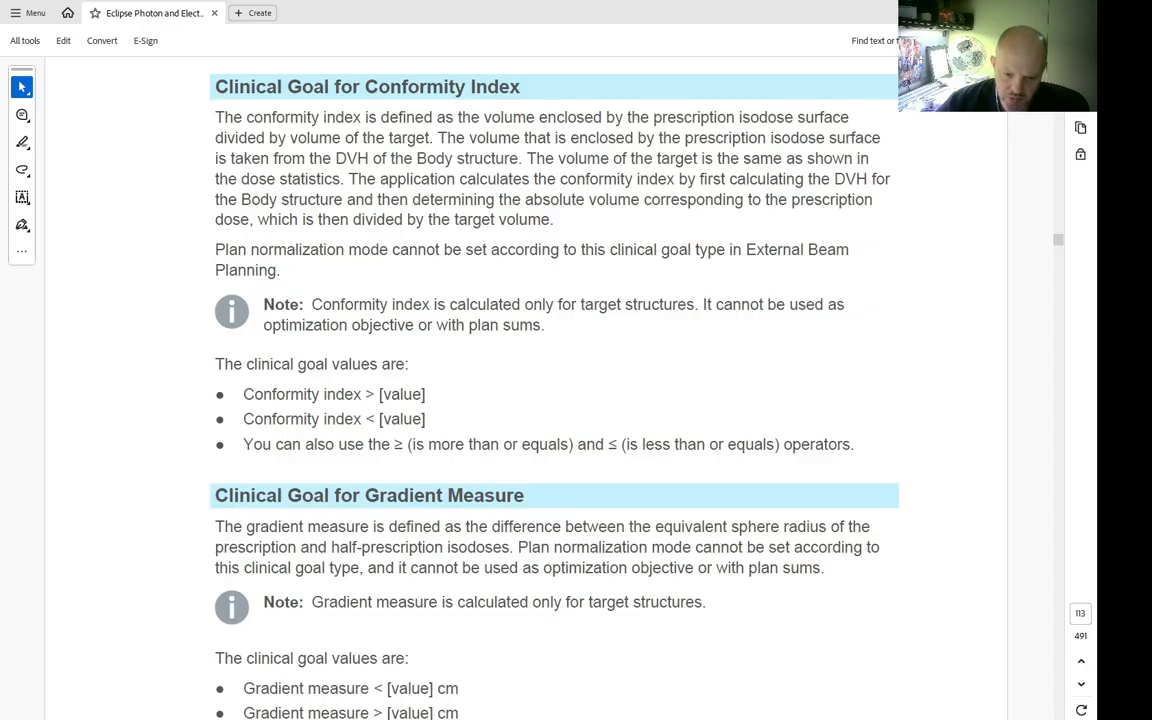
scroll(607, 468, down, 5)
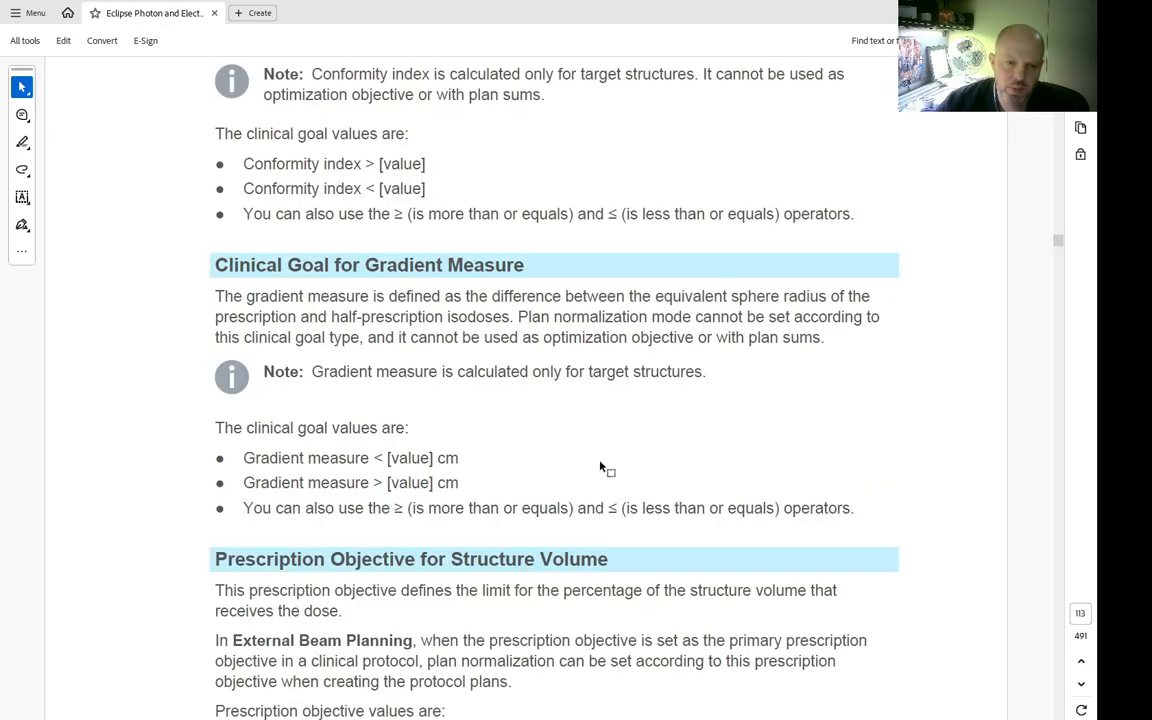
Review the manual's clinical goal types again, from dose-volume coverage through to the gradient measure.
scroll(604, 463, up, 15)
scroll(600, 485, up, 4)
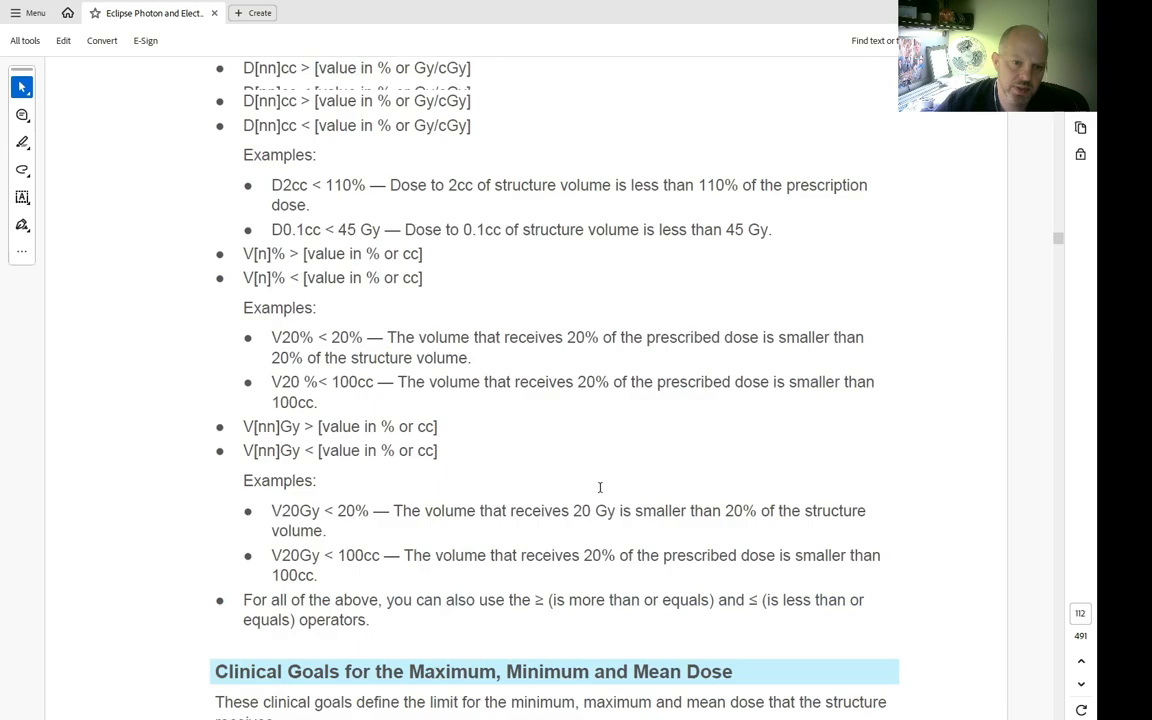
scroll(361, 414, up, 8)
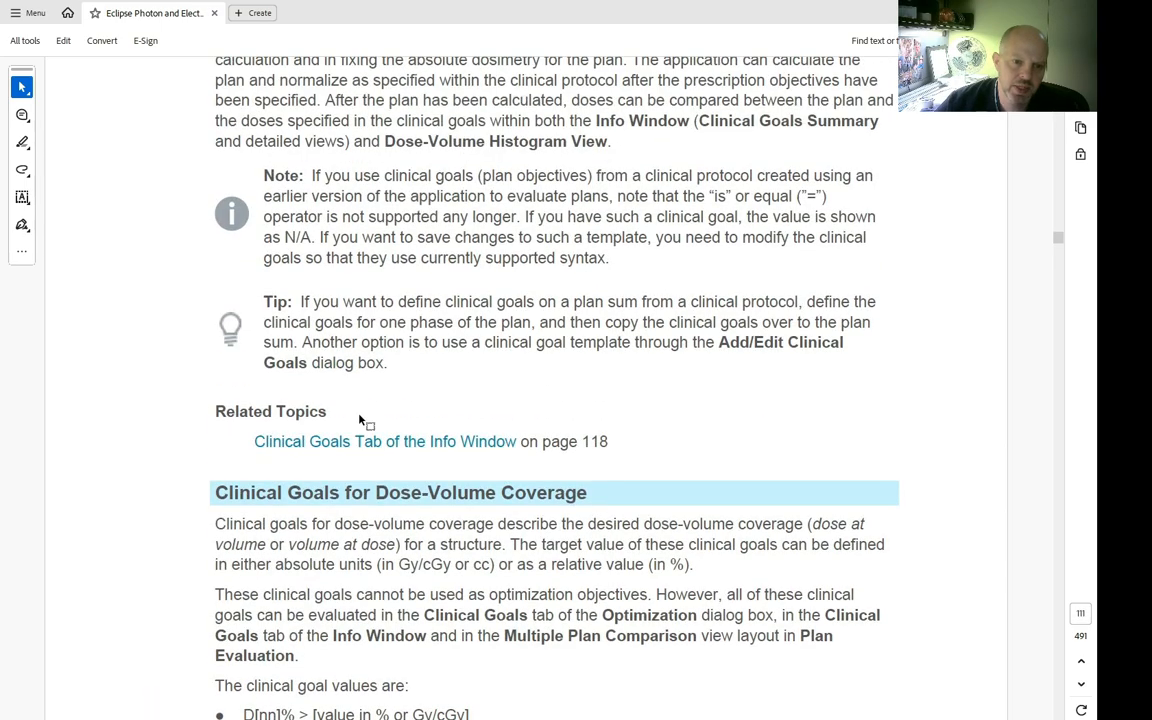
scroll(360, 415, down, 8)
scroll(354, 404, down, 6)
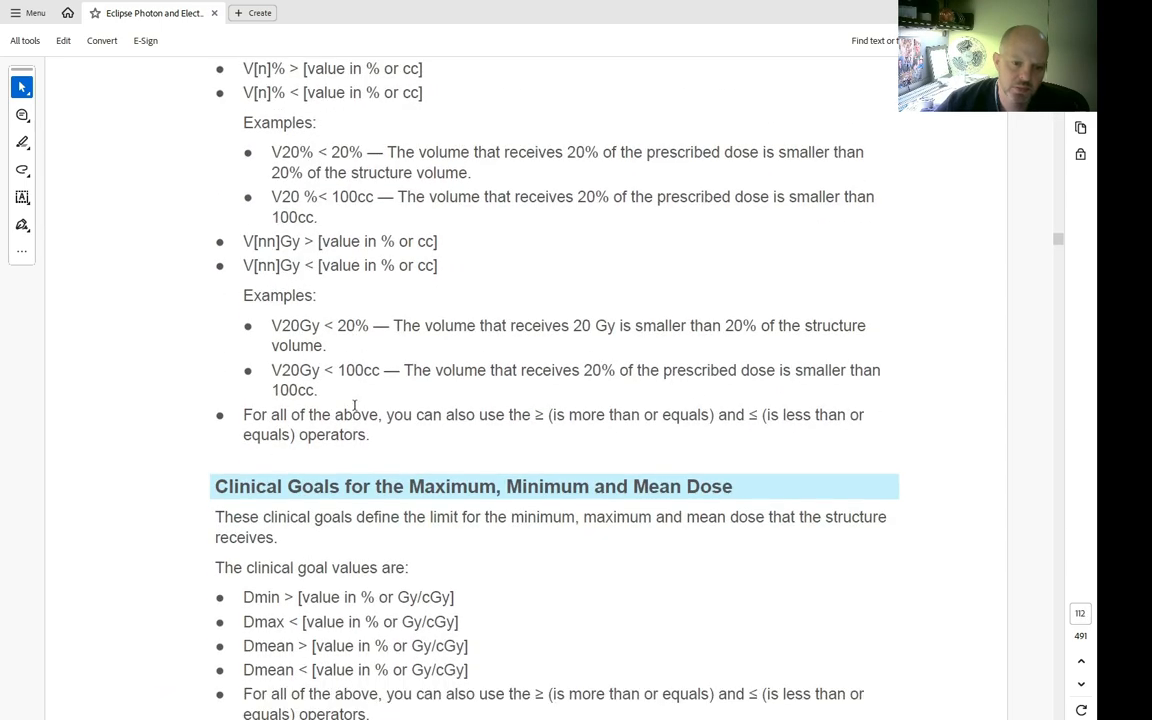
scroll(354, 404, down, 6)
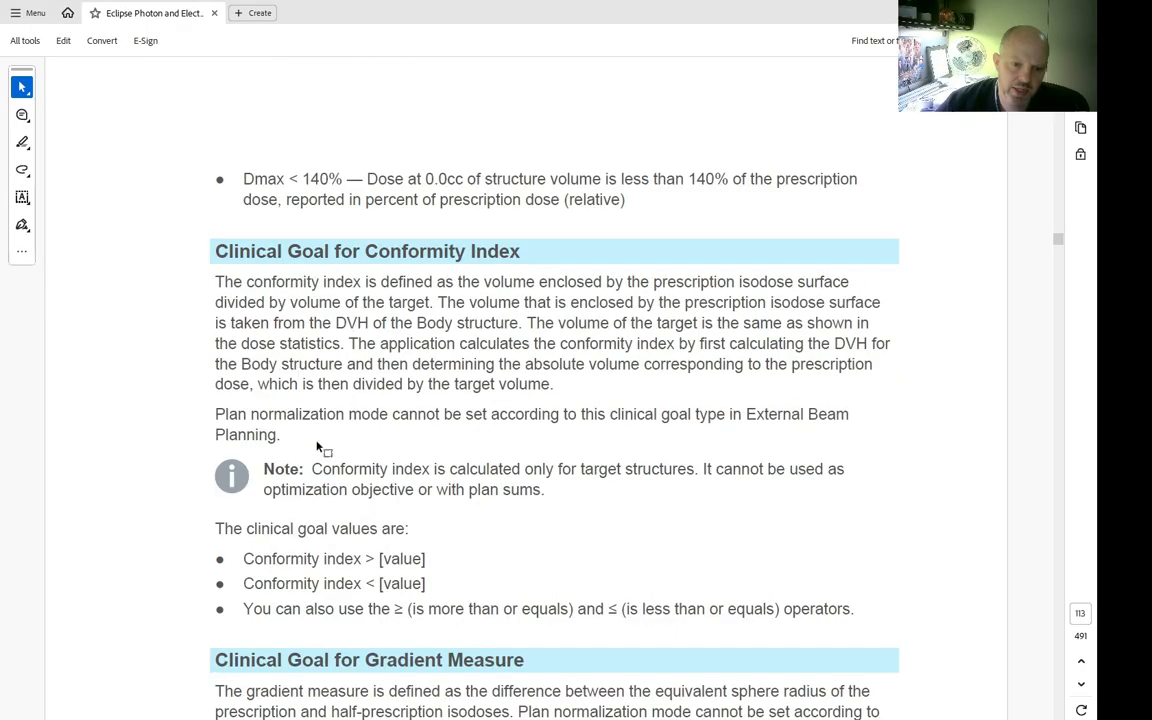
scroll(326, 569, down, 1)
scroll(326, 569, down, 1)
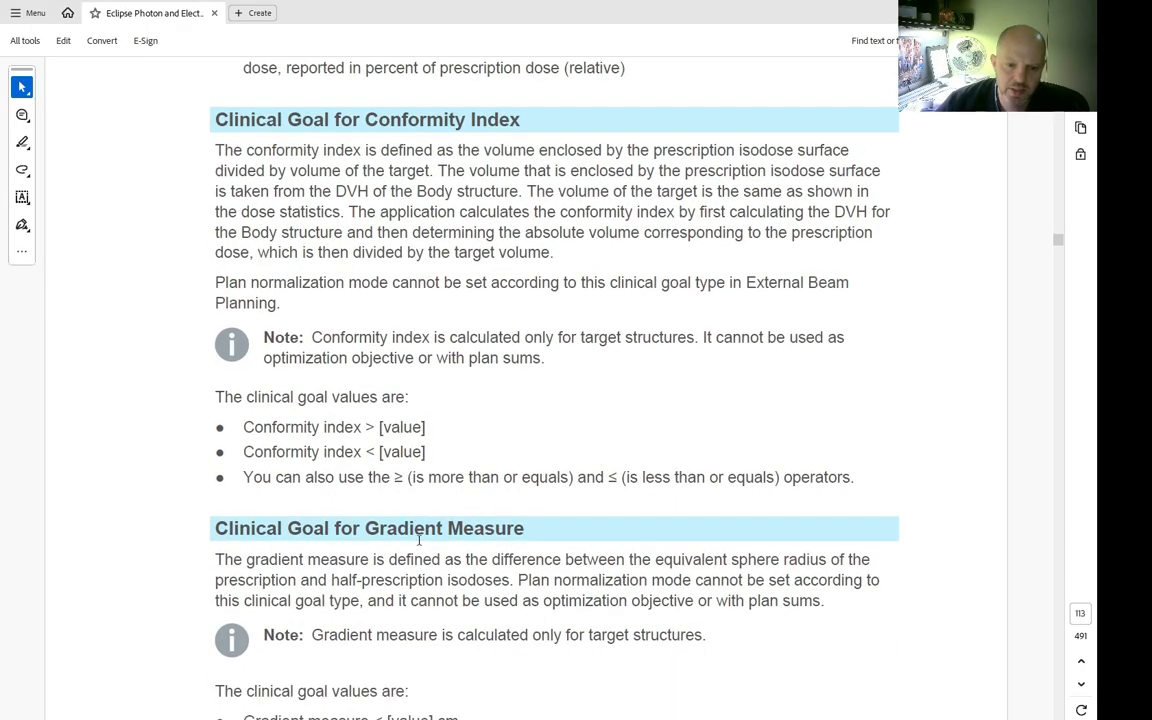
scroll(419, 540, down, 1)
scroll(313, 512, down, 1)
scroll(313, 512, up, 1)
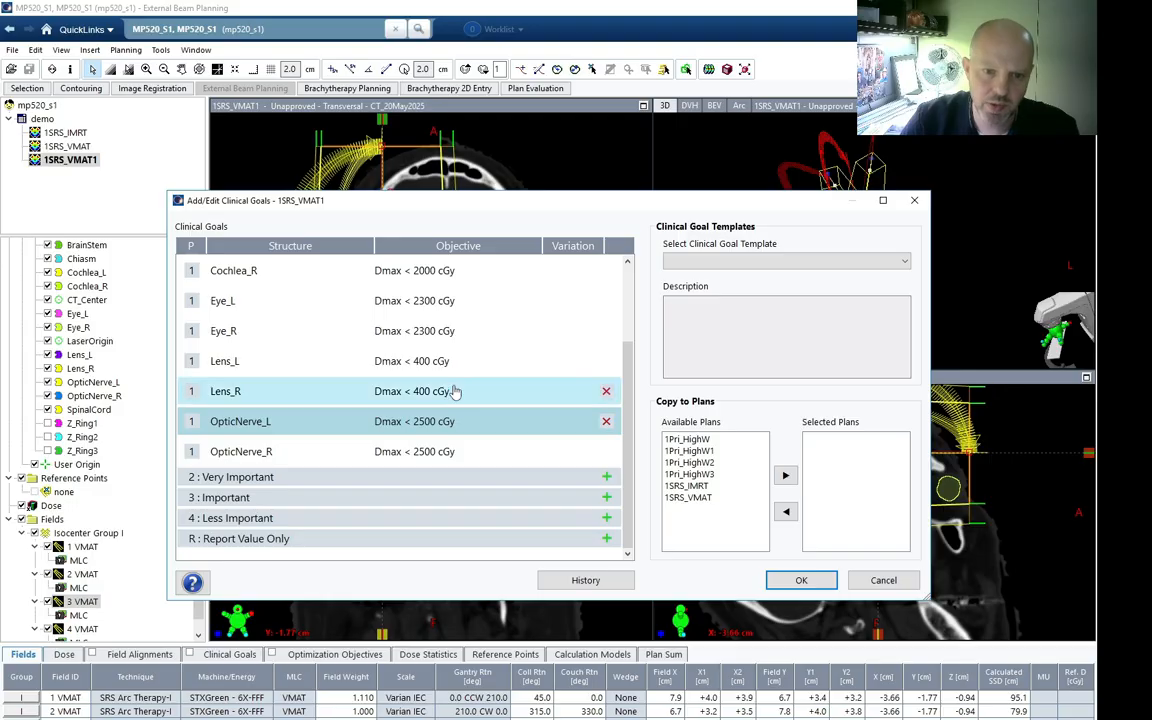
Back in Eclipse, accept the completed clinical goals for 1SRS_VMAT1 and show the plan's clinical goal summary.
click(482, 388)
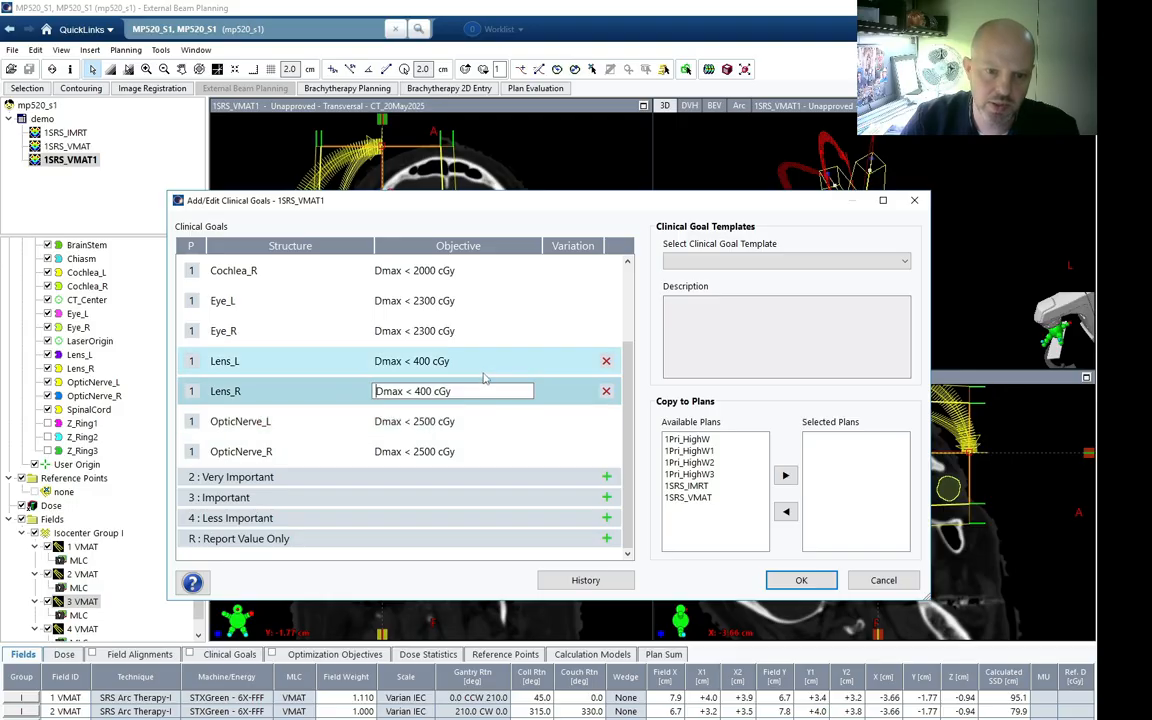
scroll(484, 377, up, 2)
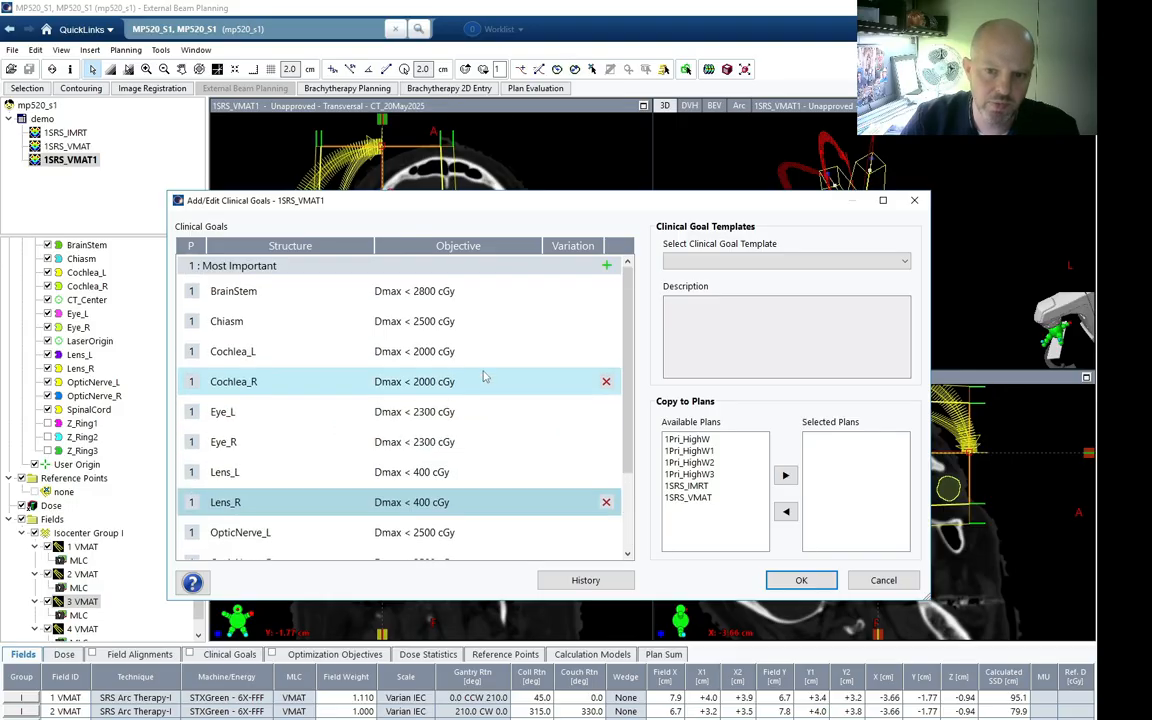
click(801, 581)
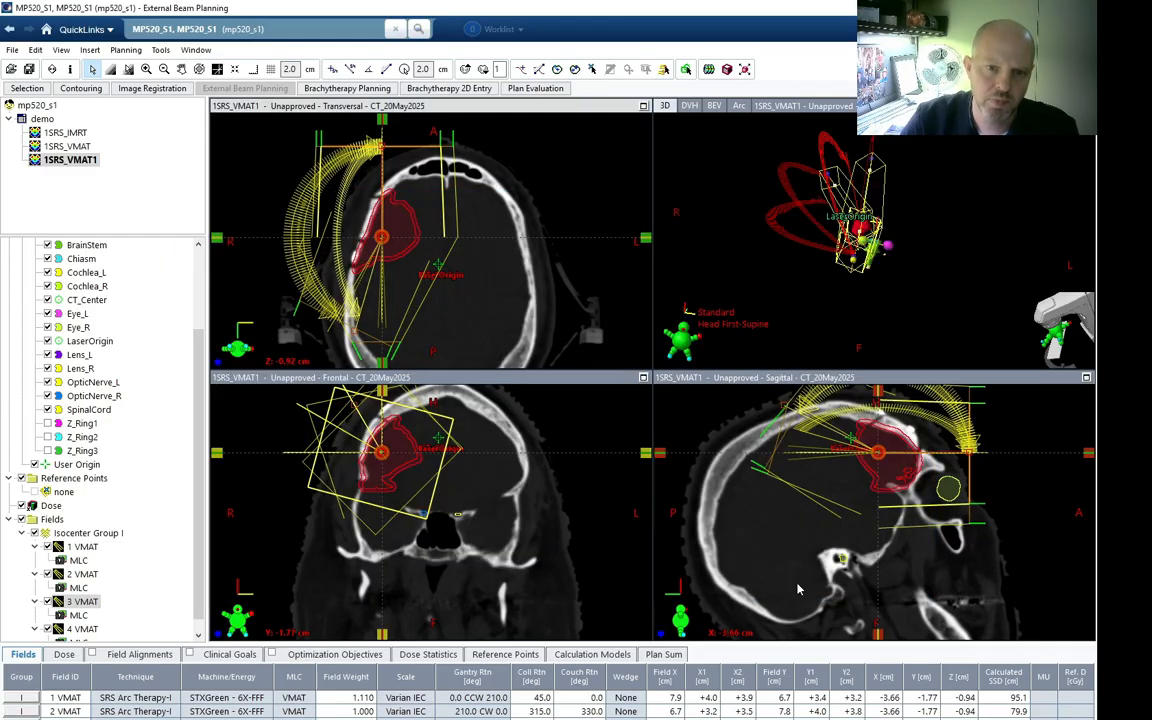
click(232, 655)
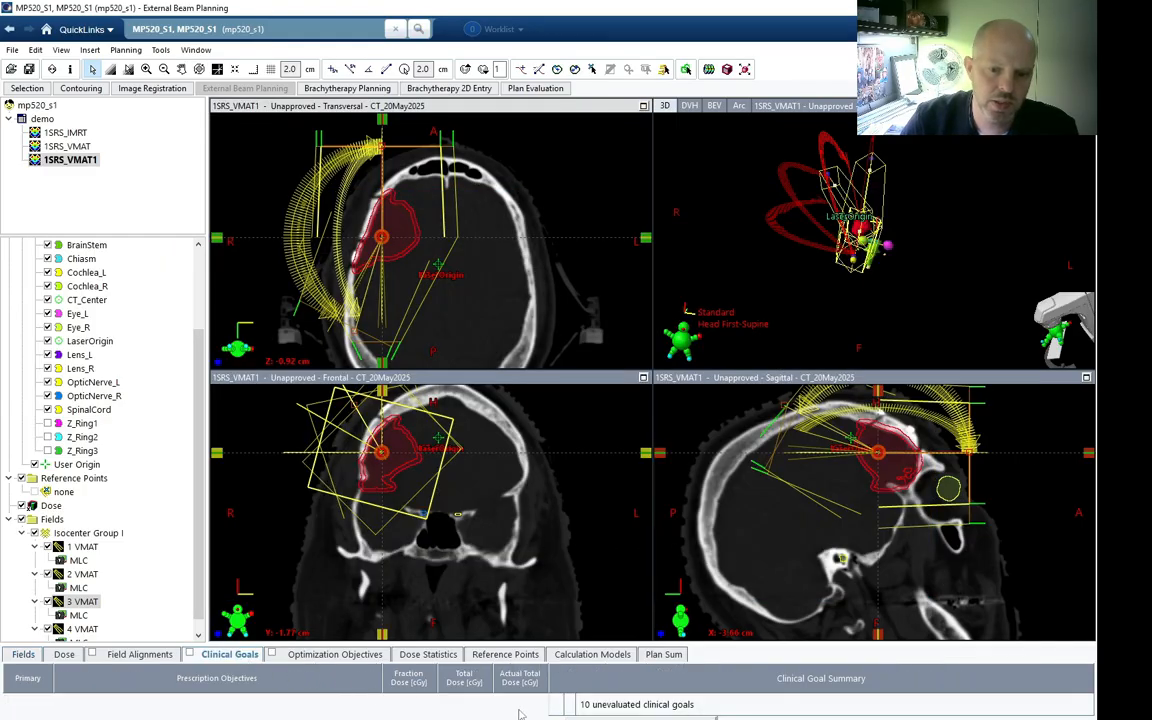
Review the detailed list of clinical goals for the 1SRS_VMAT1 plan, close it and save the plan.
click(624, 697)
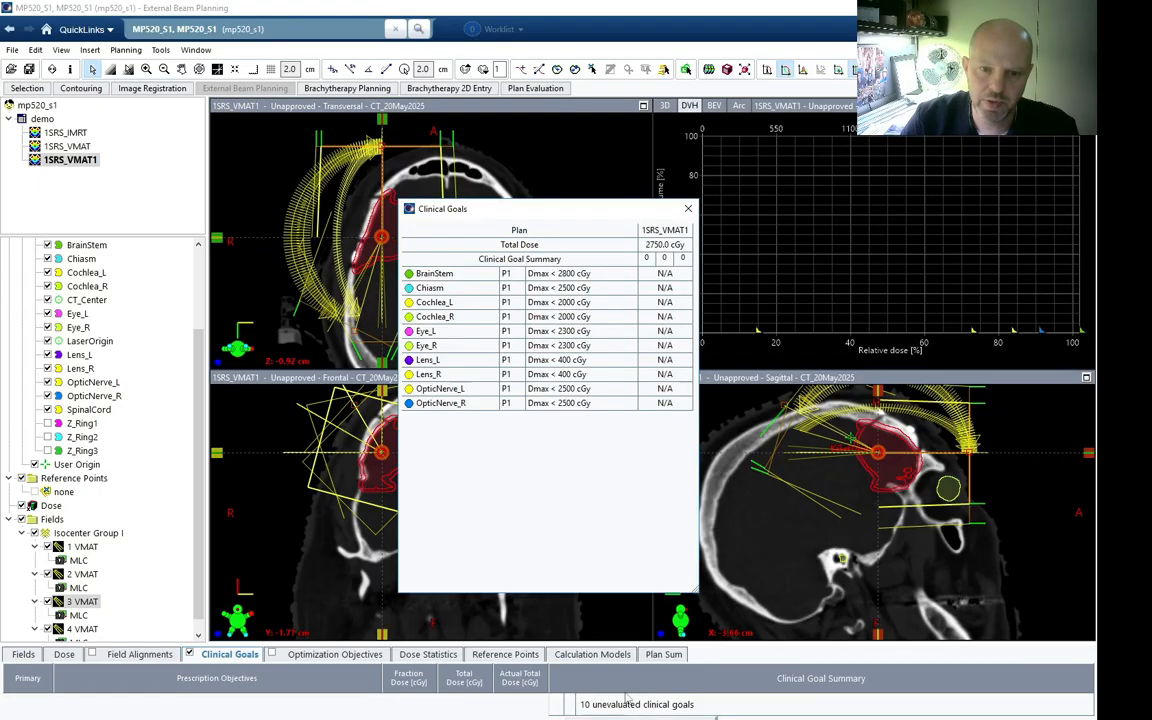
click(689, 212)
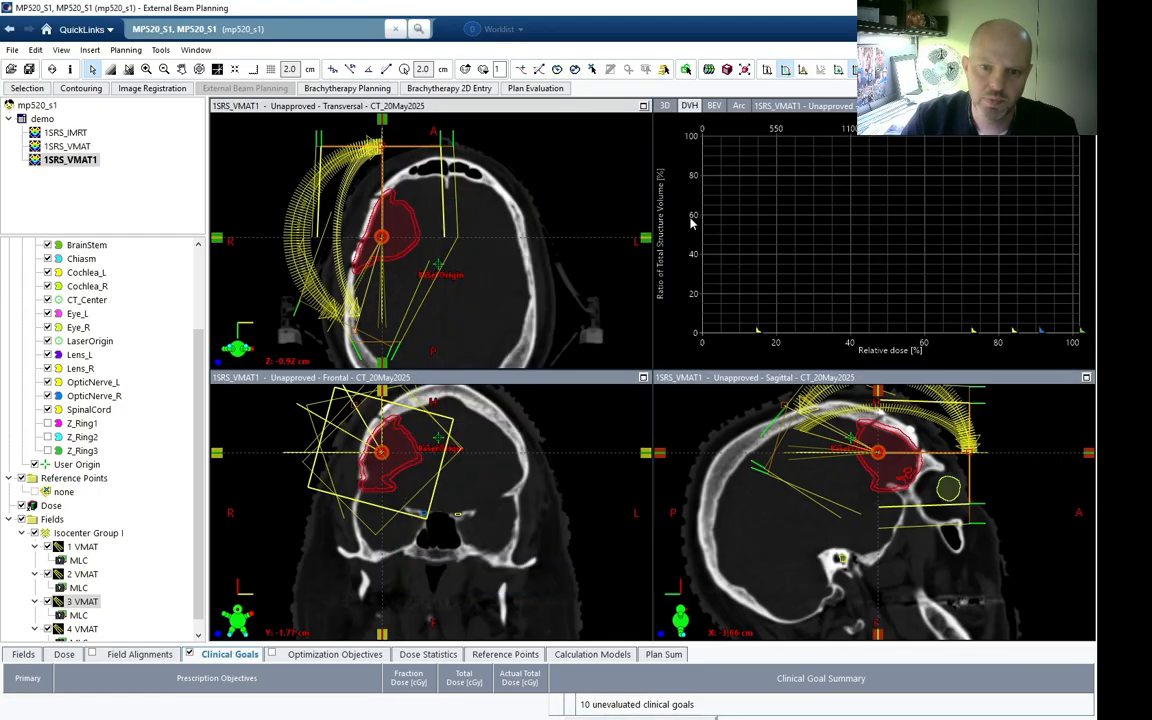
click(30, 70)
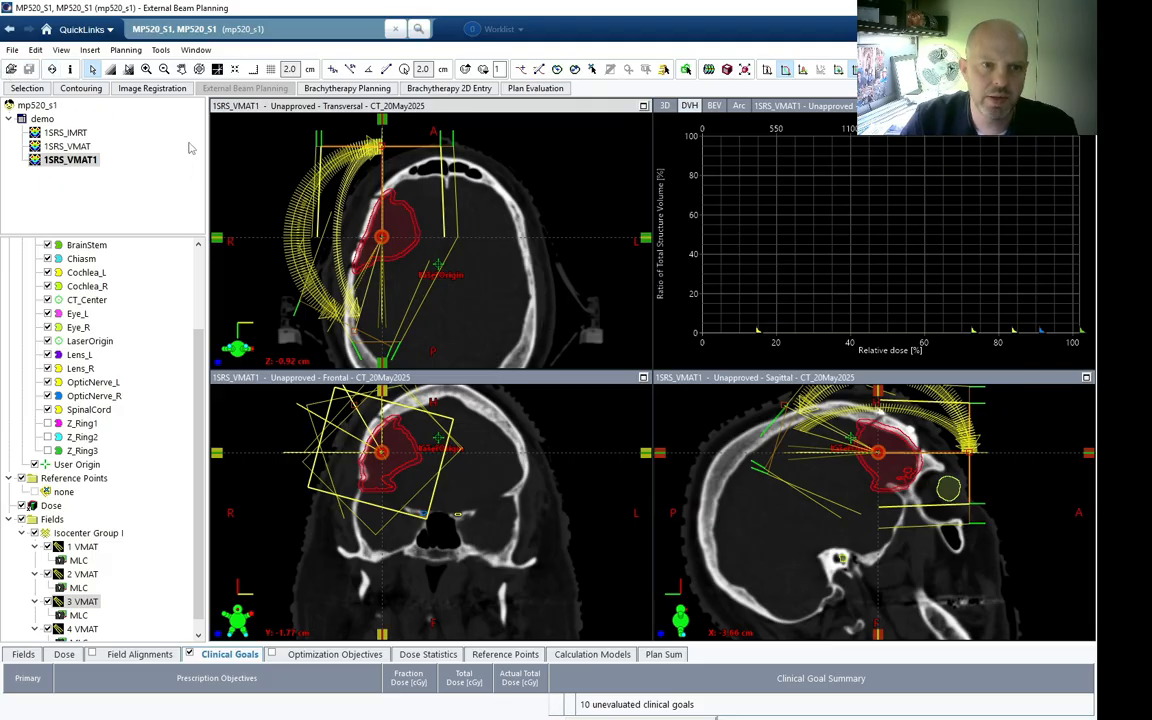
Open the optimization for the 1SRS_VMAT1 plan.
click(125, 50)
mouse_move(151, 104)
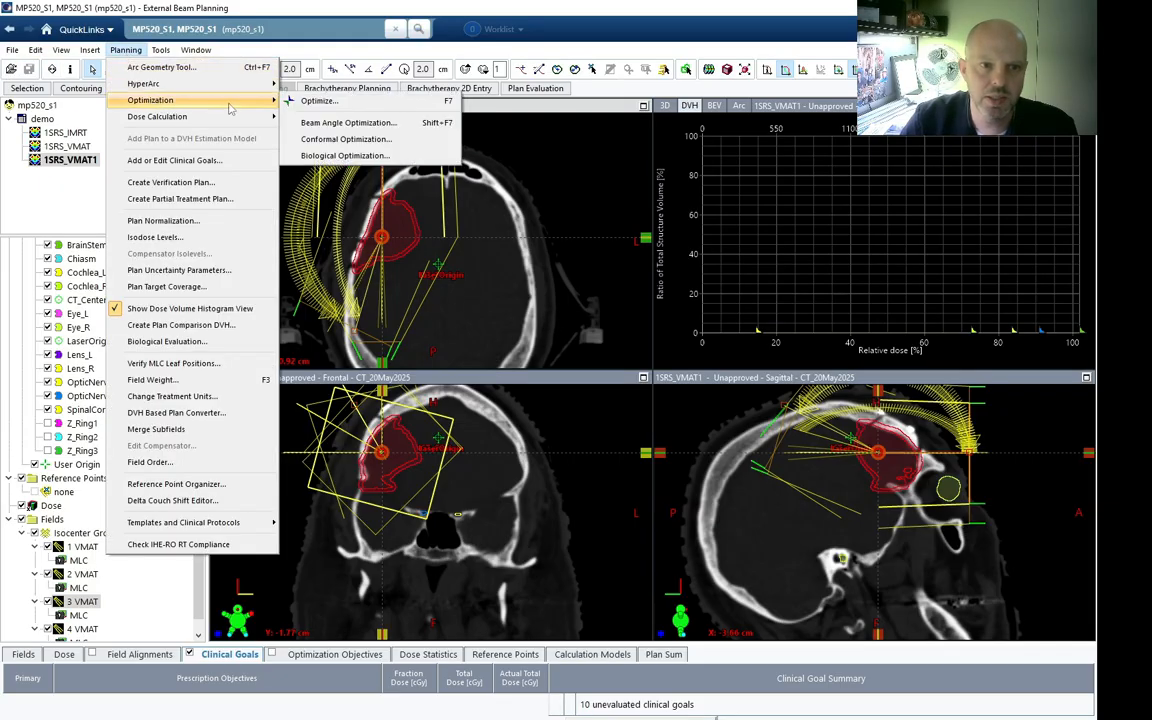
click(330, 106)
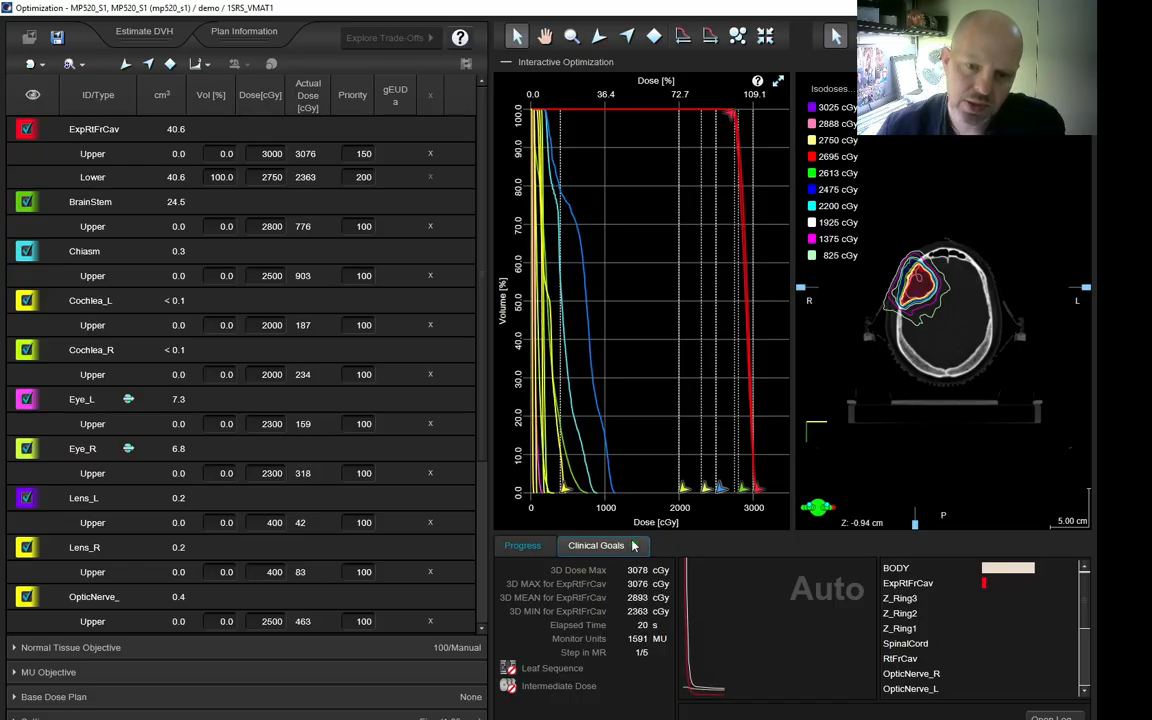
Review the organs' clinical goals and their current values while the optimization is running.
click(598, 548)
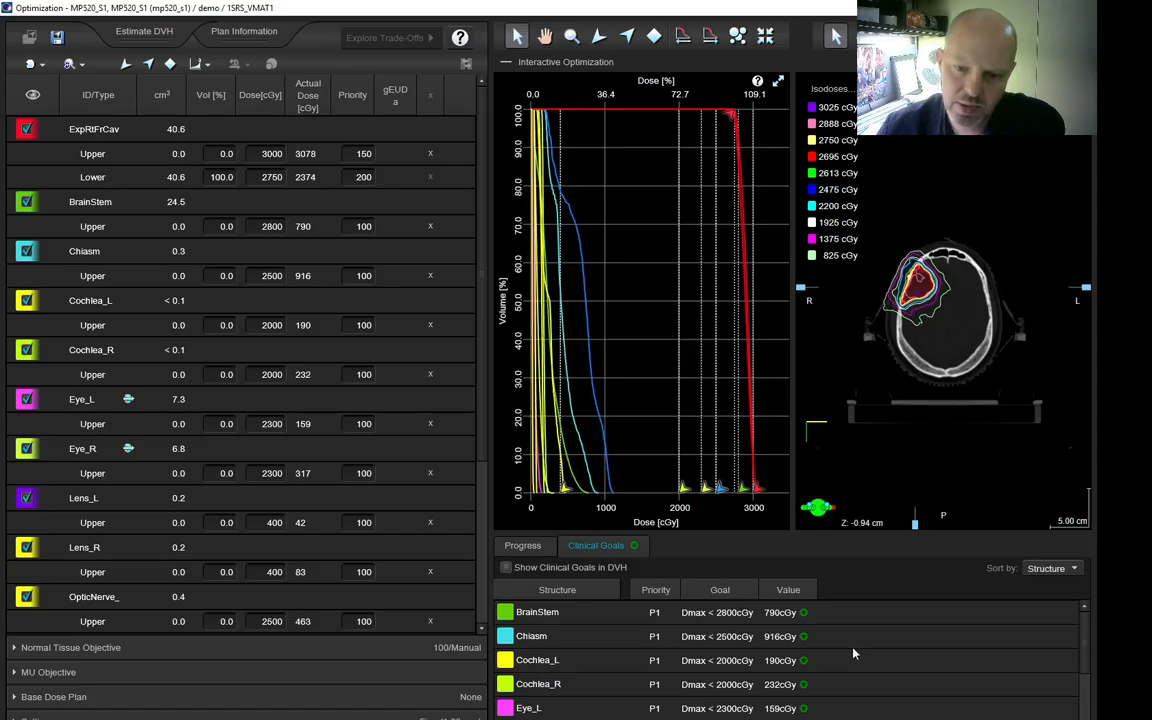
scroll(853, 653, down, 3)
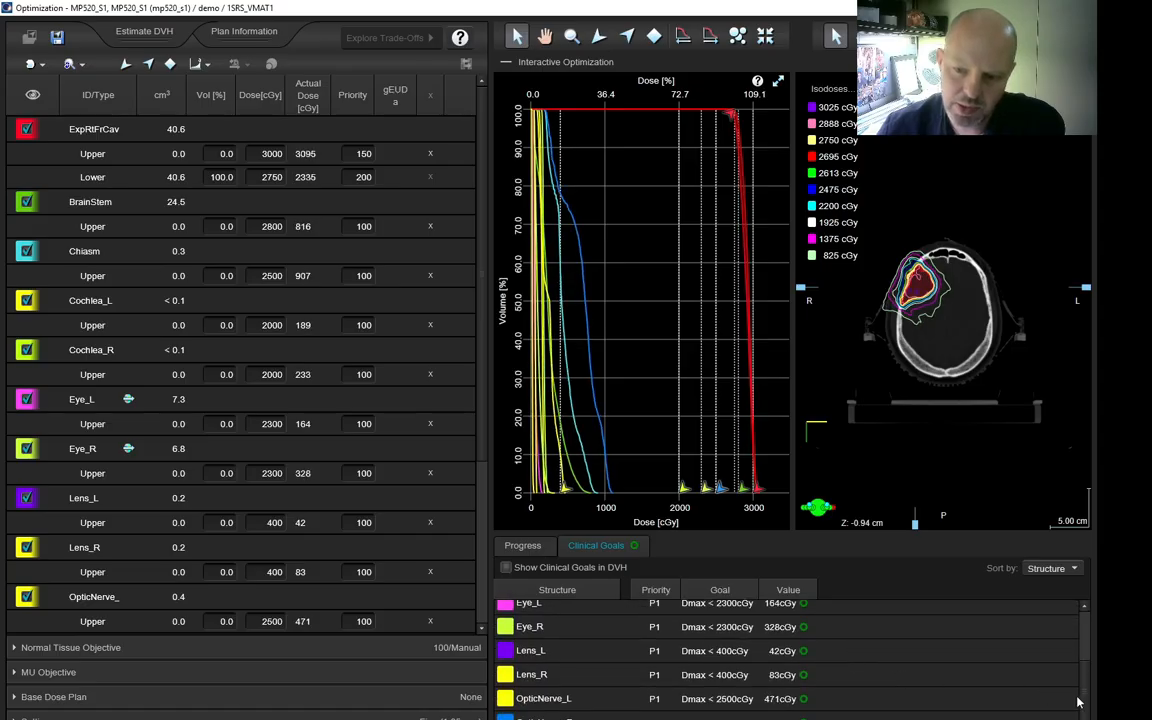
scroll(1084, 670, up, 3)
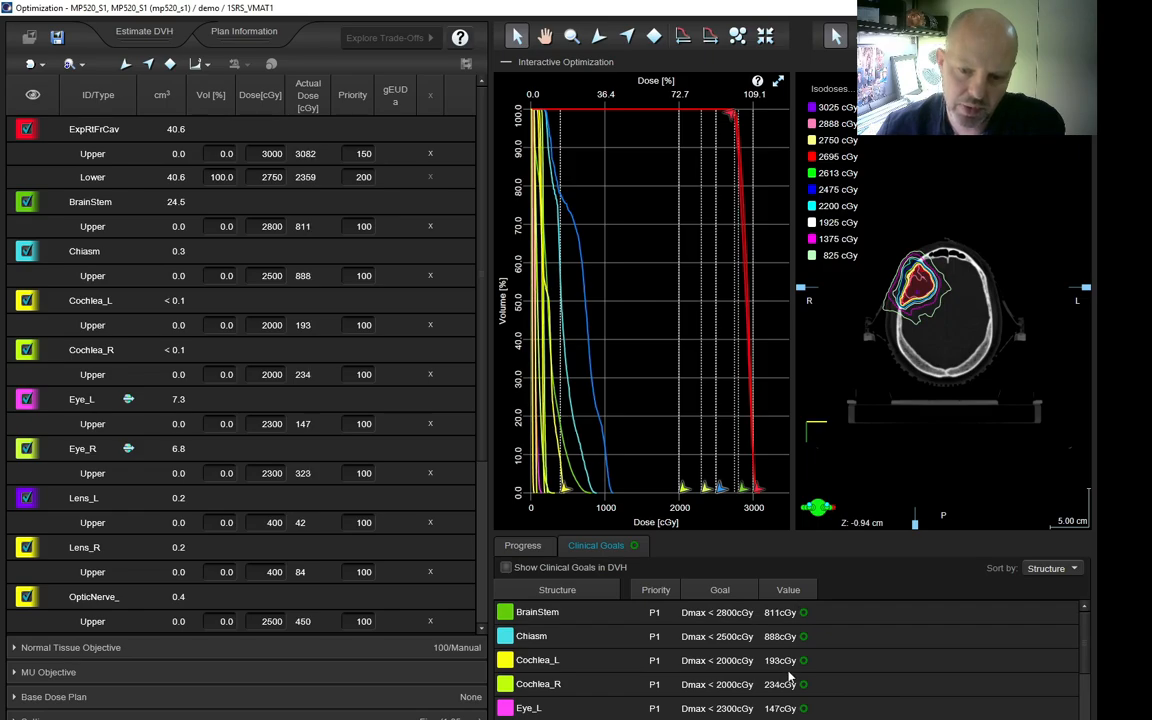
scroll(790, 678, down, 3)
scroll(792, 678, up, 3)
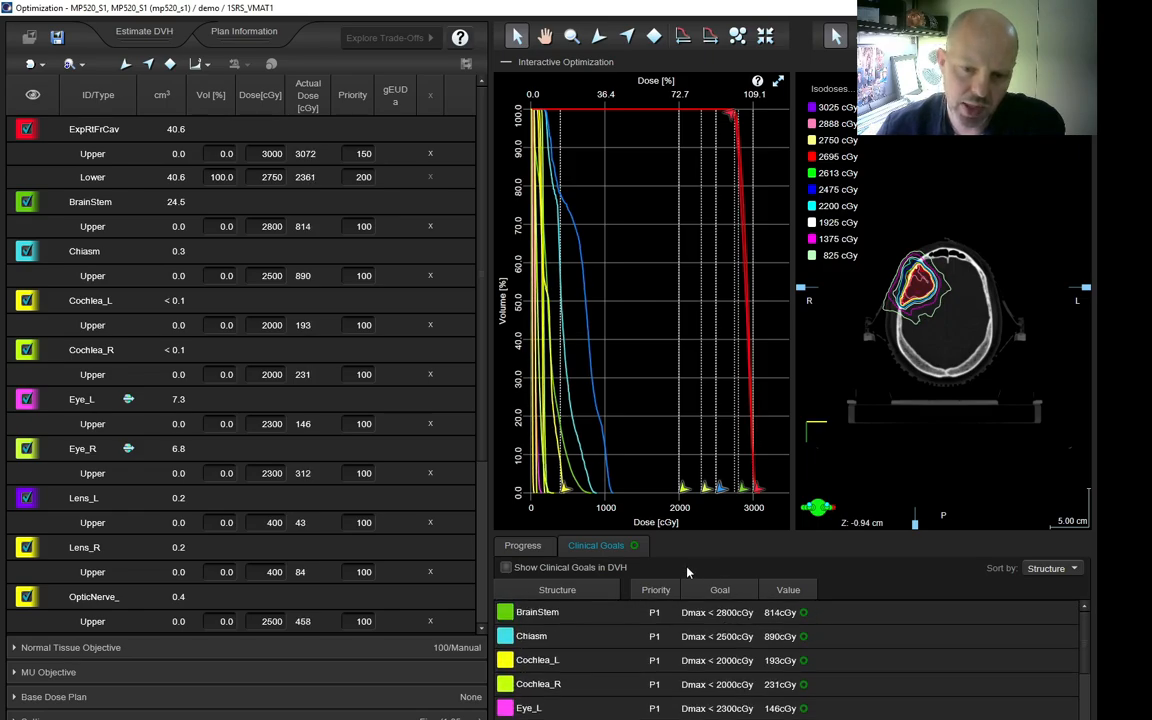
Turn the clinical goals display in the DVH on and off, and compare the optimization progress with the goals.
click(506, 567)
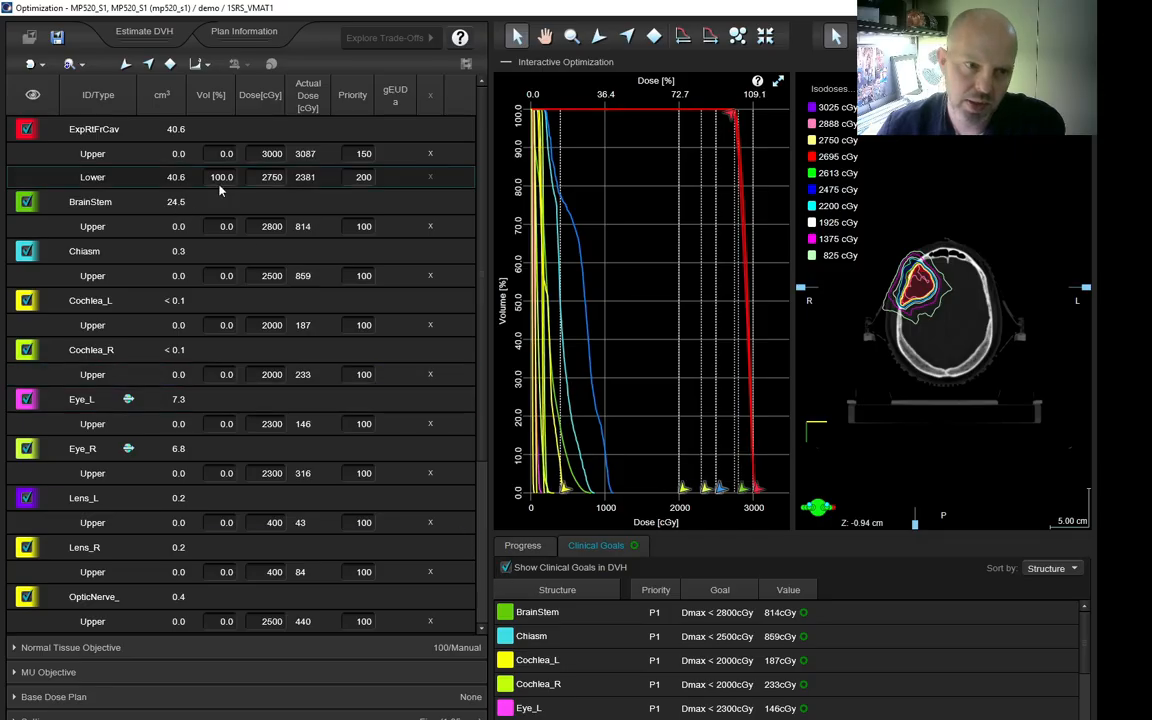
click(506, 568)
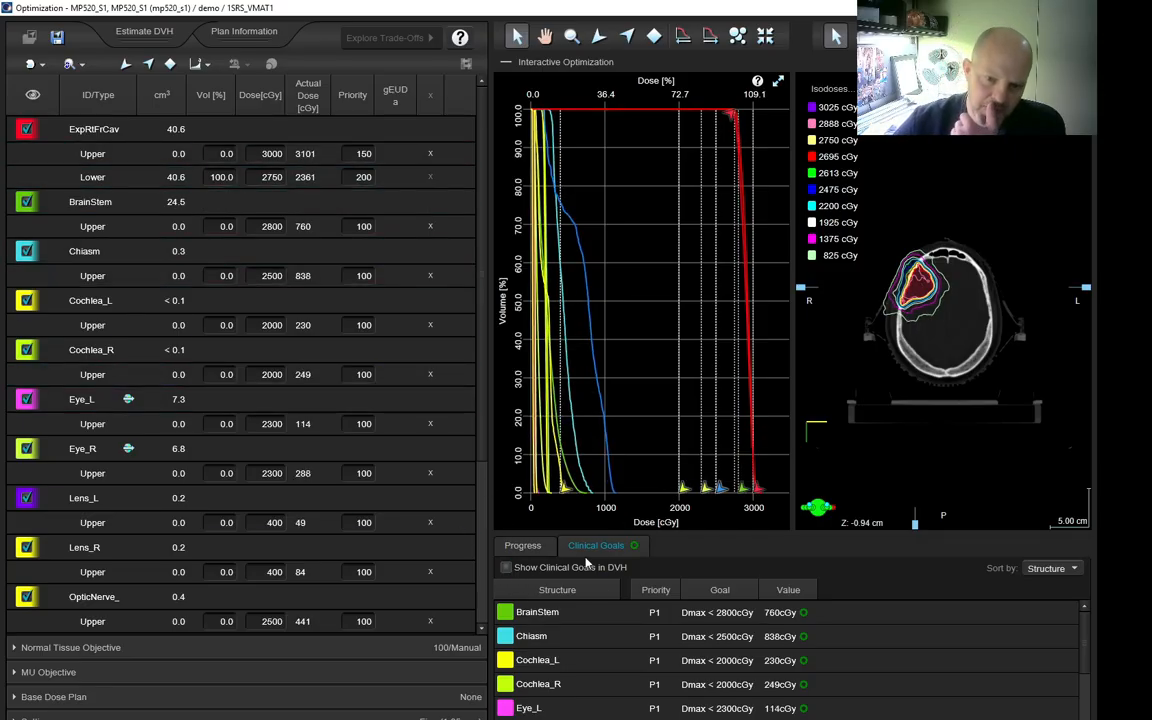
click(519, 547)
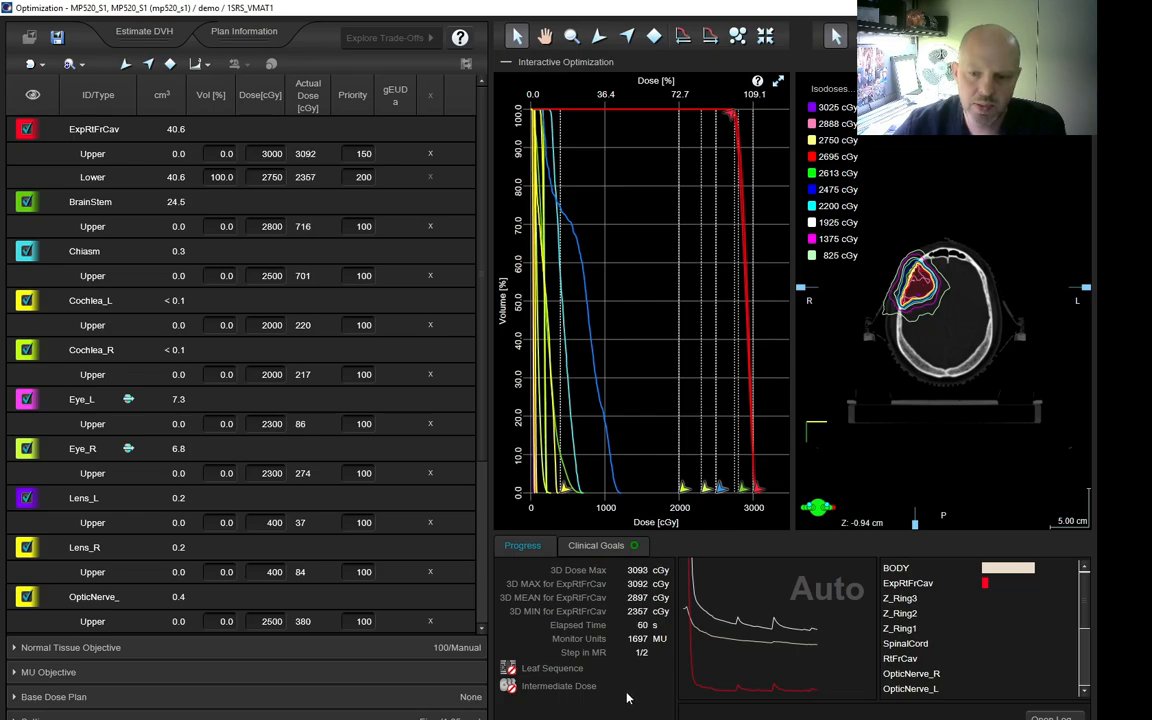
click(598, 546)
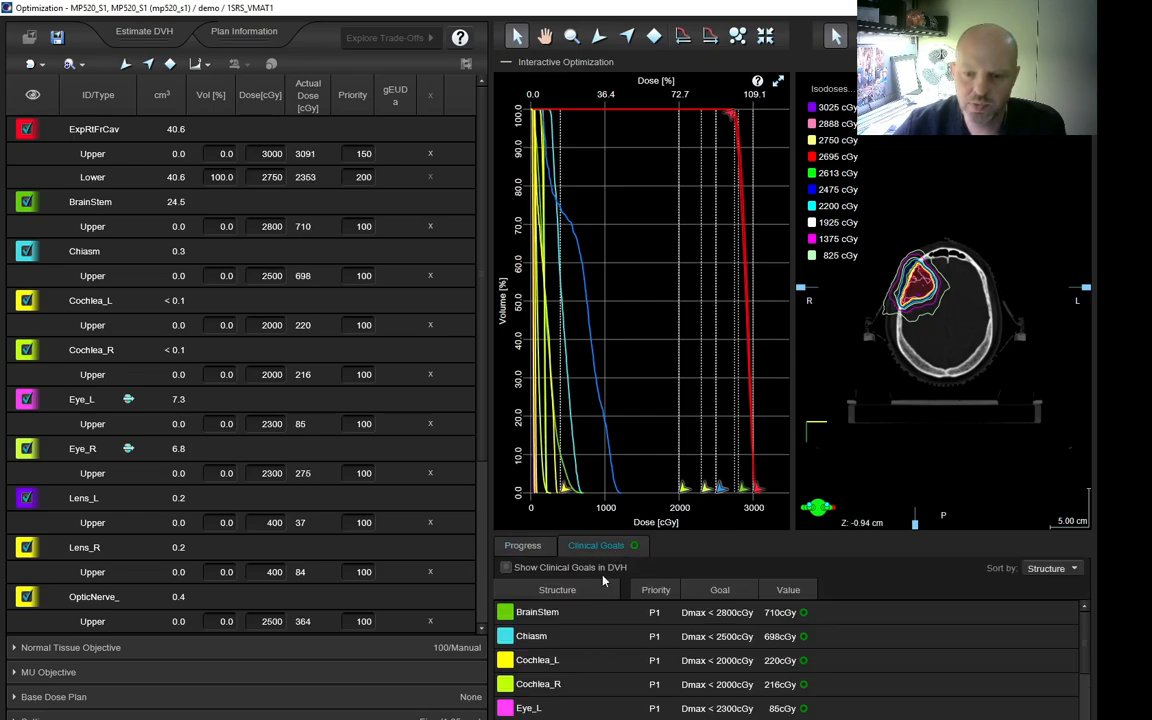
click(537, 547)
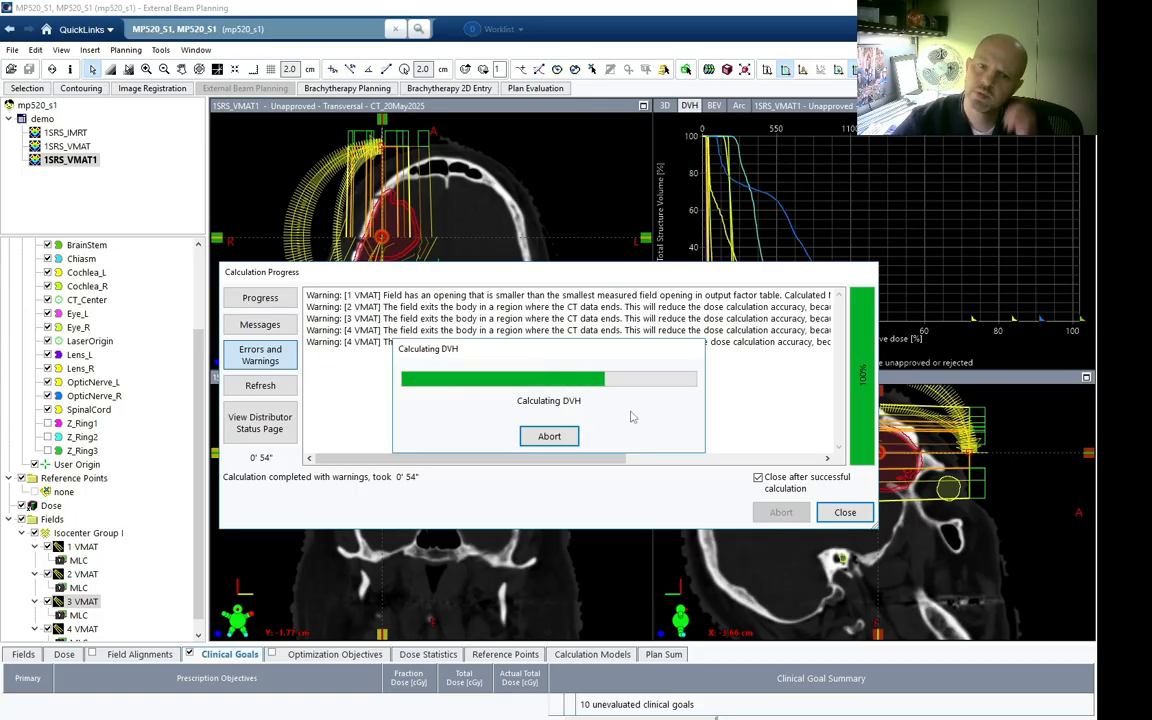
Dismiss the calculation and normalization notices and normalize 1SRS_VMAT1 so that 100% covers 99% of the target structure.
click(845, 512)
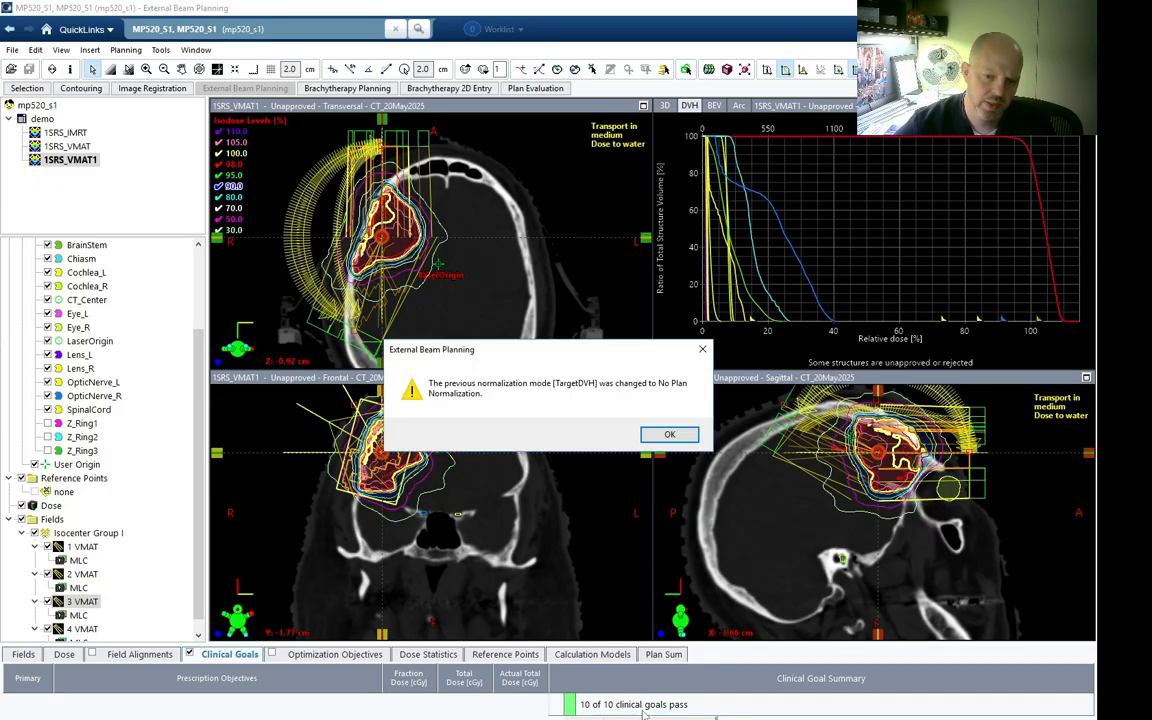
click(665, 434)
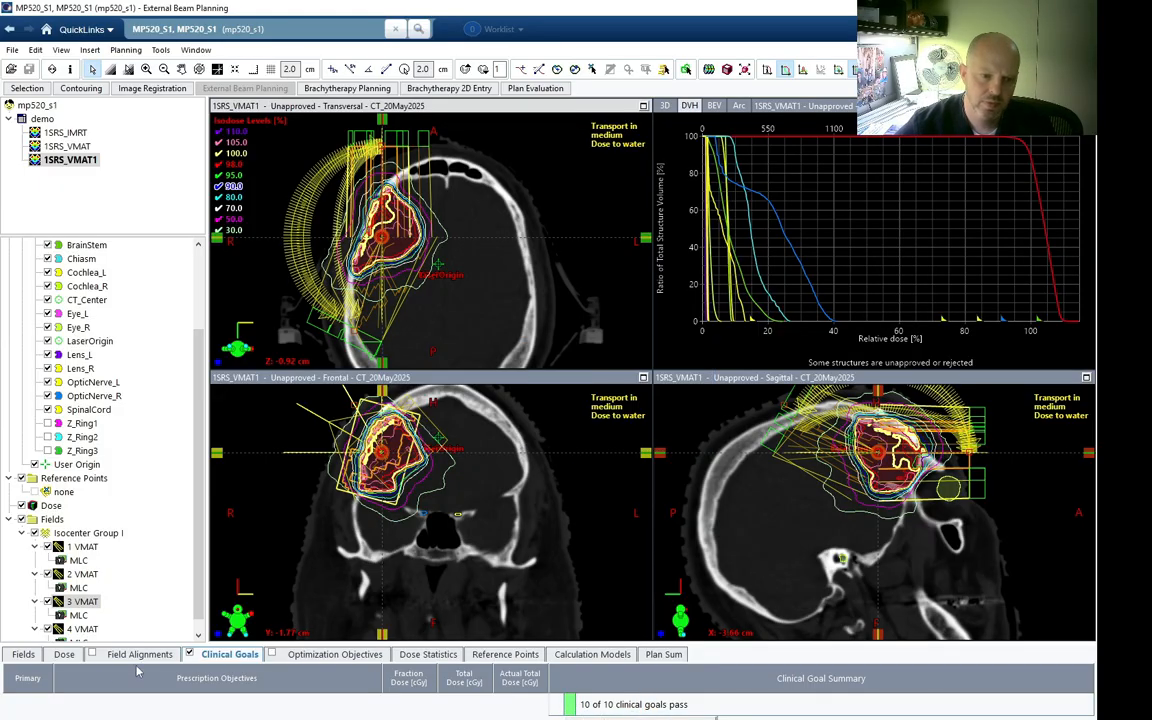
click(64, 654)
click(916, 698)
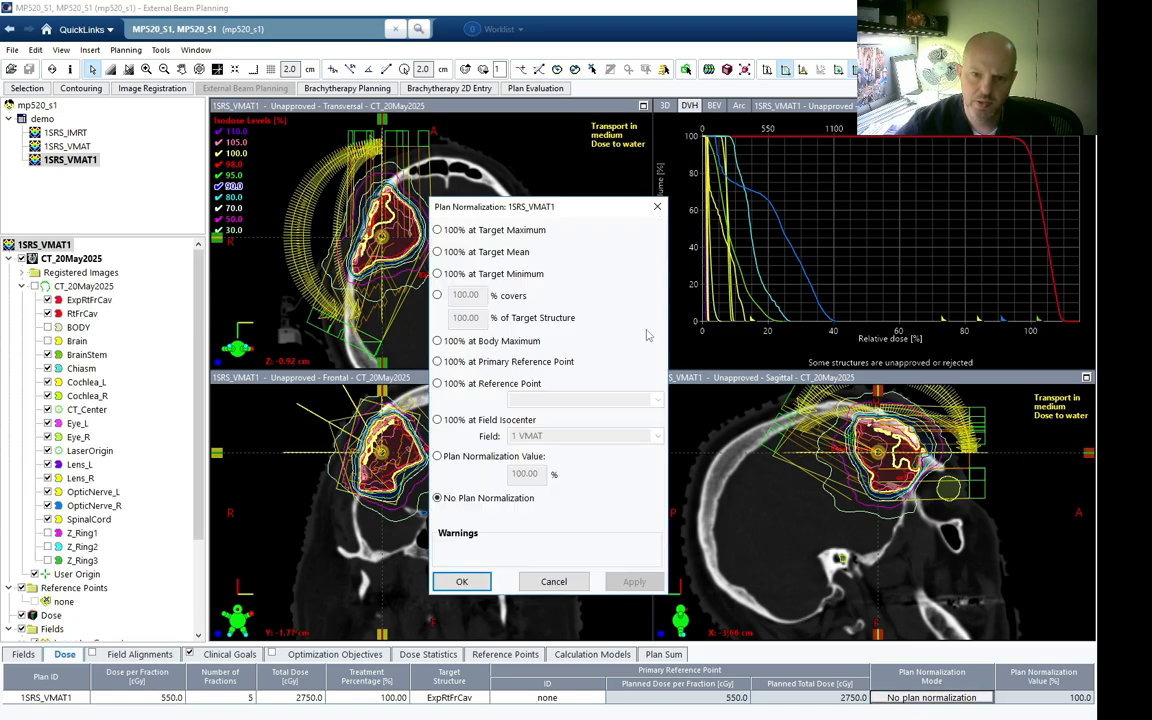
click(437, 295)
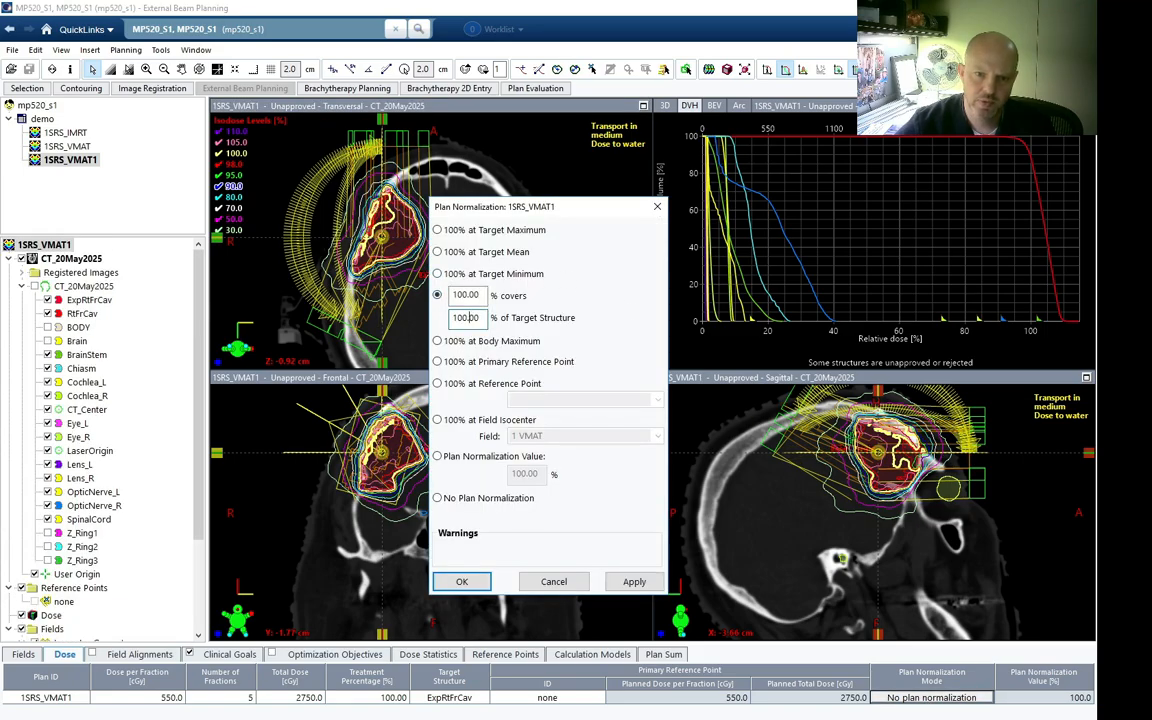
text(99)
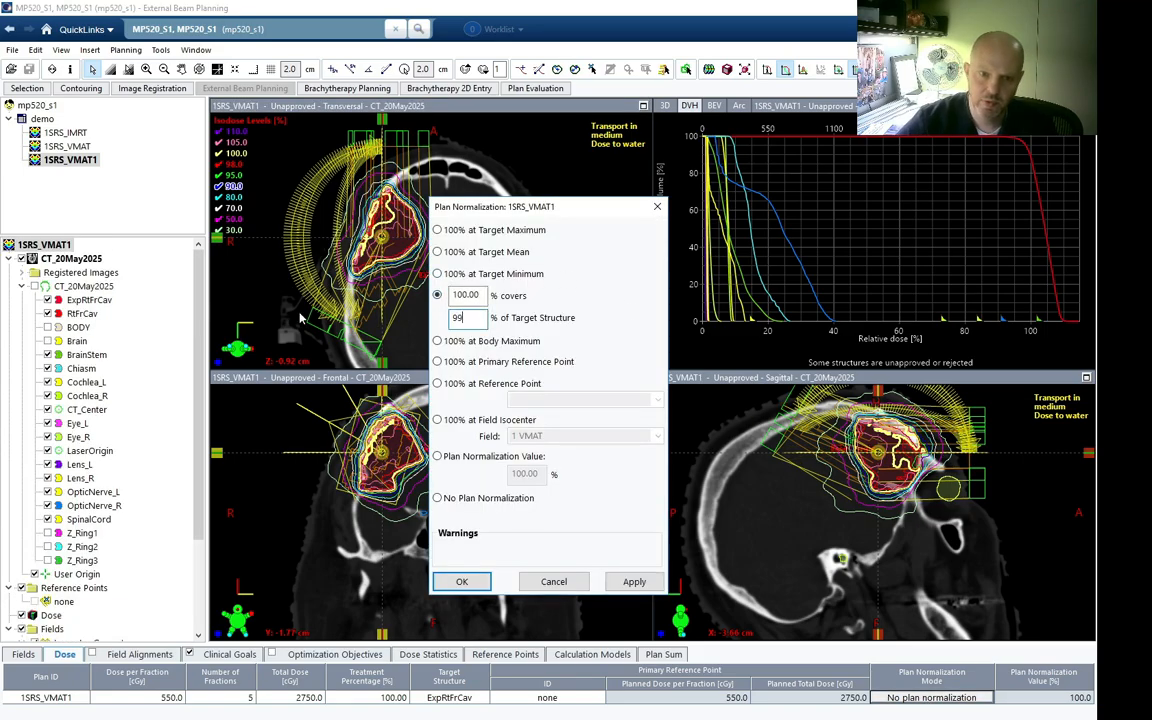
click(634, 581)
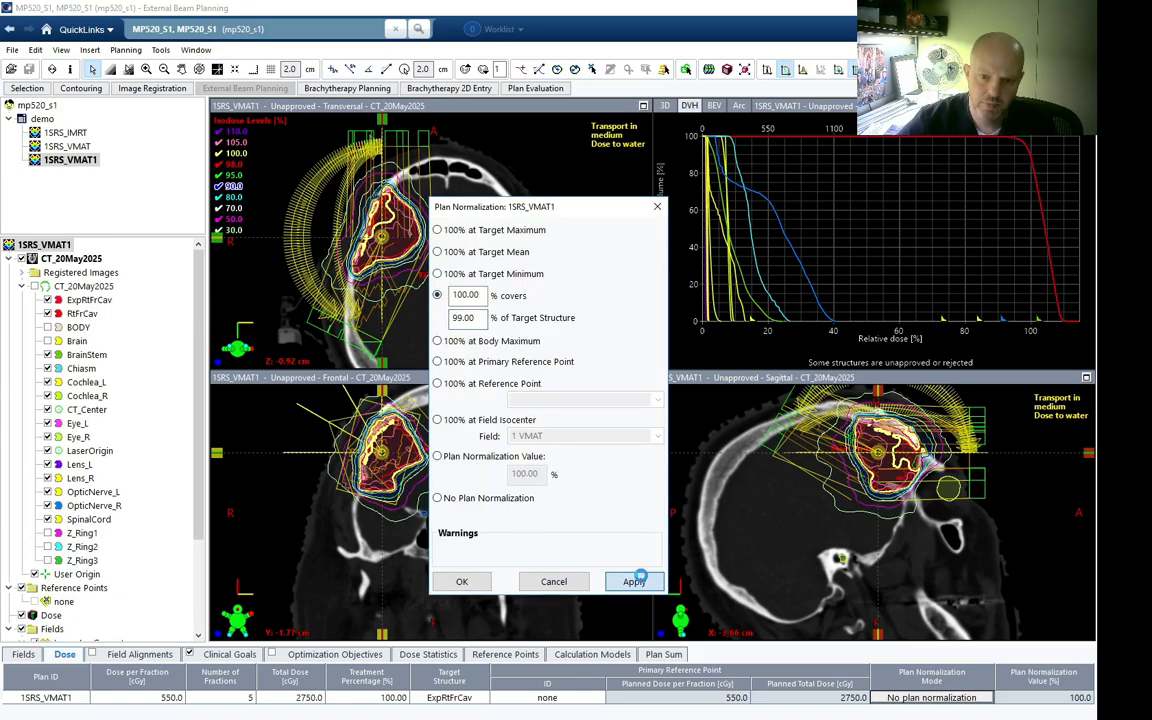
click(462, 581)
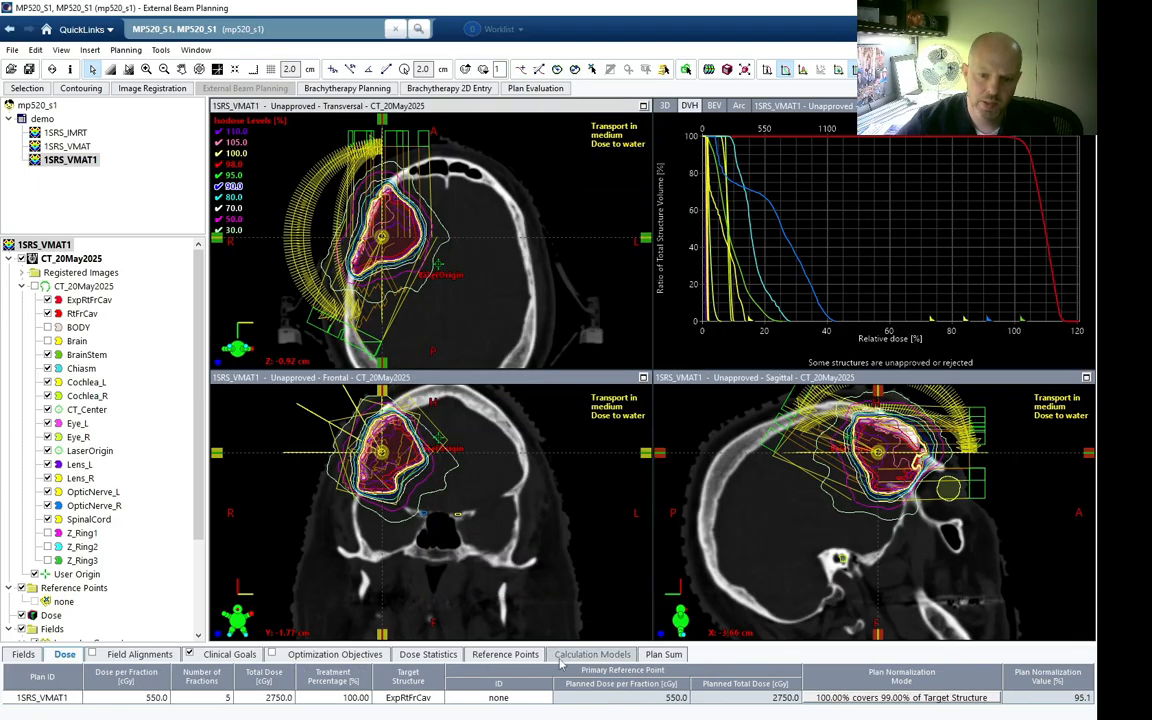
Check the evaluated clinical goals of the normalized 1SRS_VMAT1 plan and close the list.
click(229, 654)
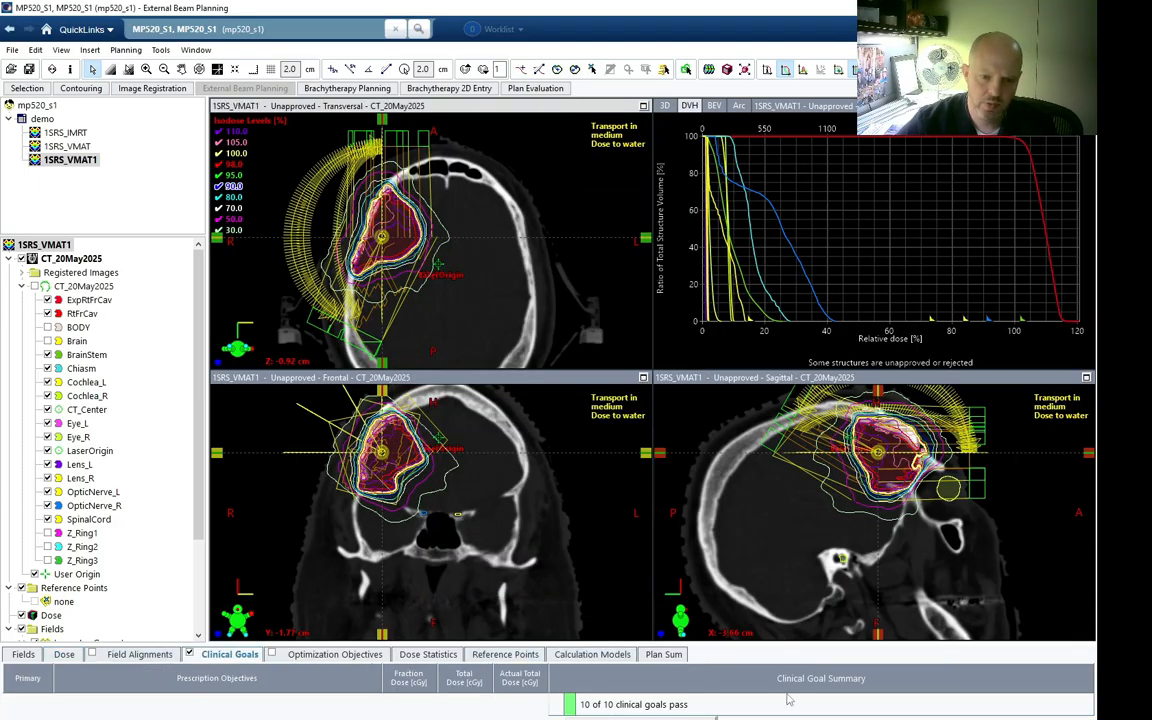
click(684, 709)
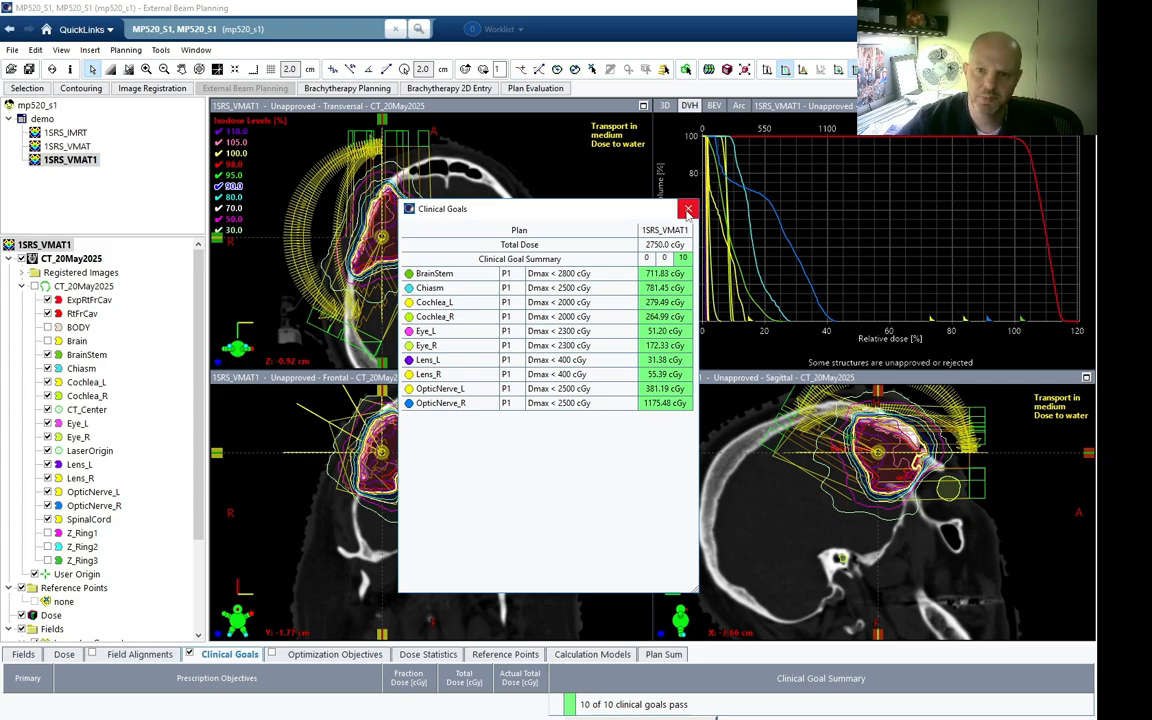
click(689, 211)
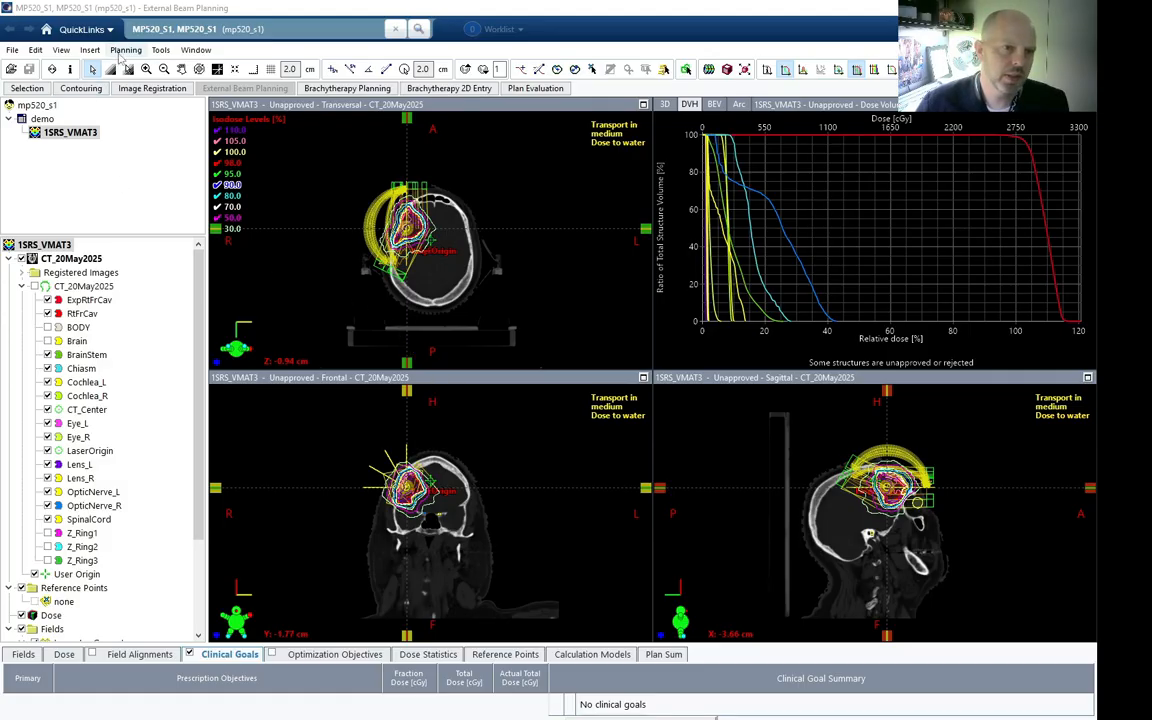
click(123, 50)
mouse_move(88, 56)
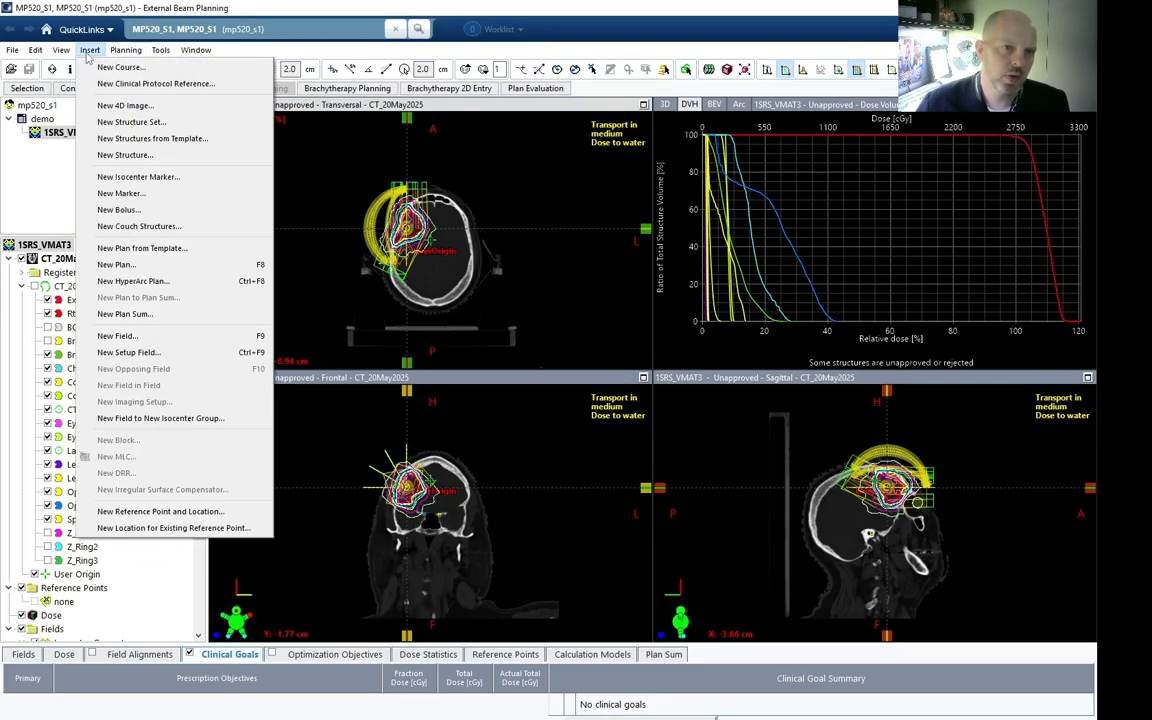
click(526, 207)
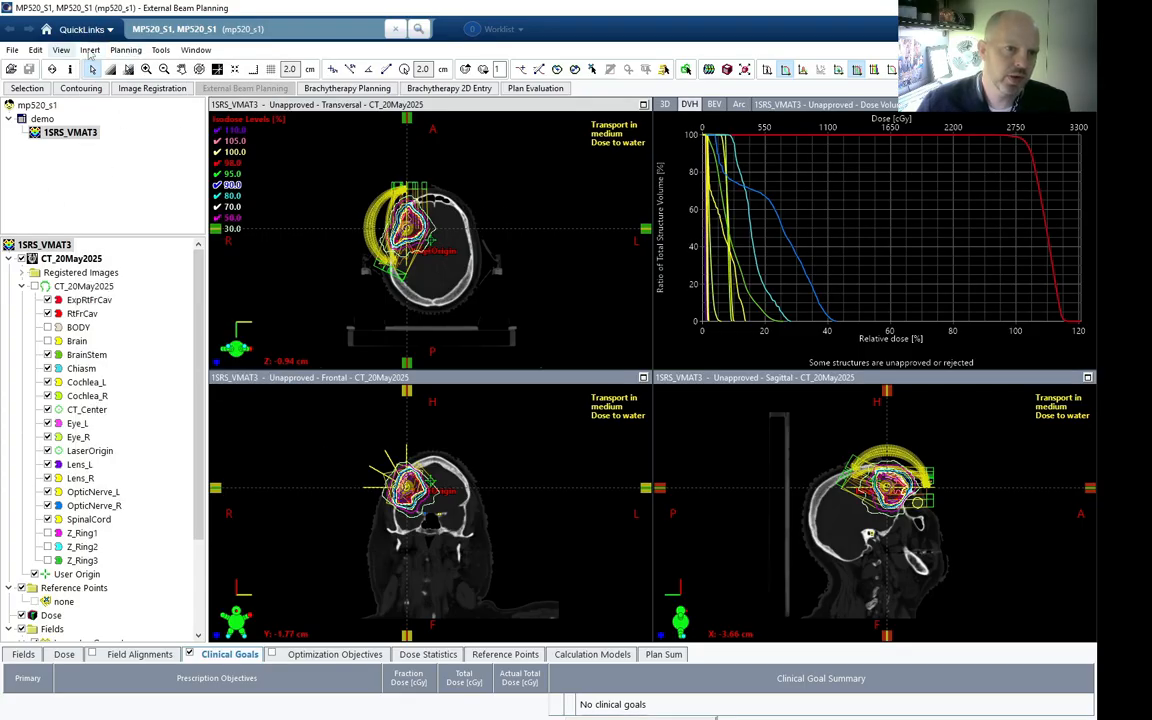
Insert a new clinical protocol reference into the demo course using the approved Brain SRSx5 protocol.
click(90, 50)
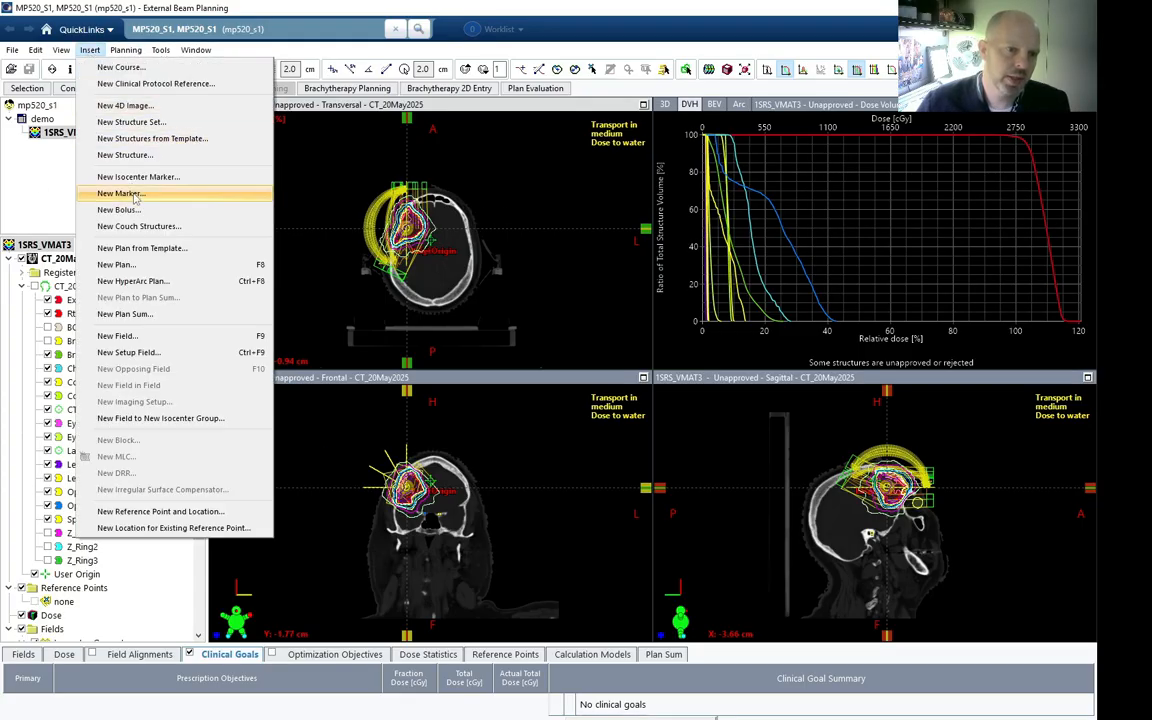
click(124, 86)
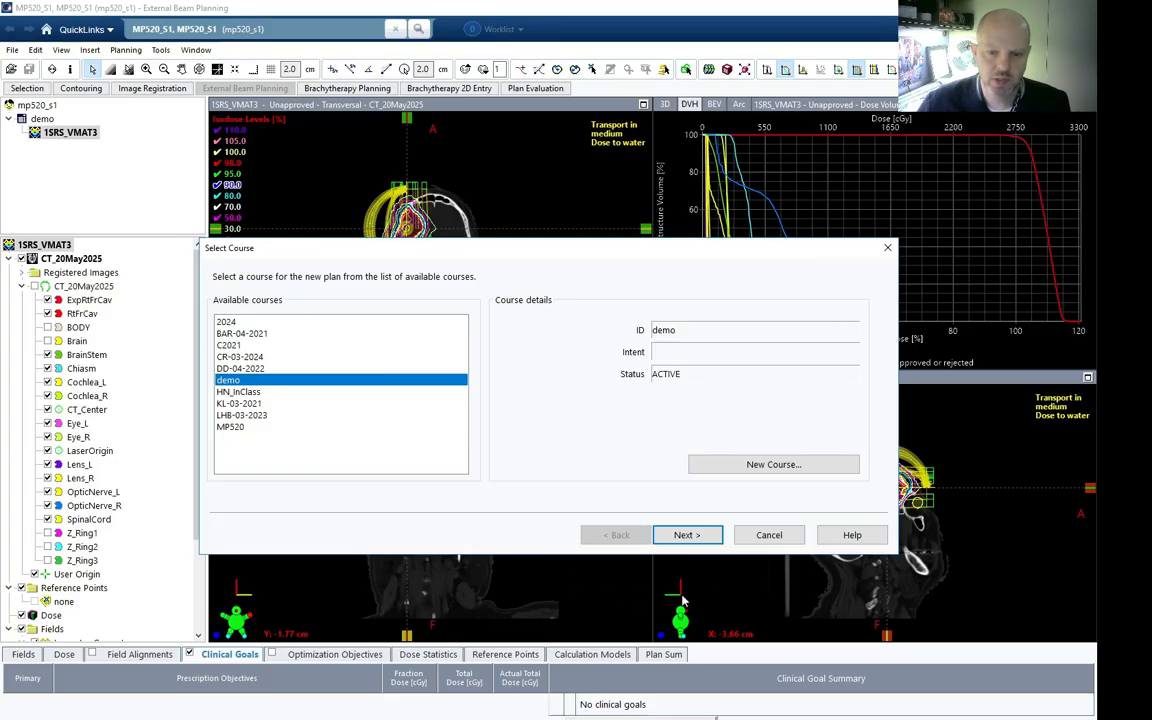
click(687, 535)
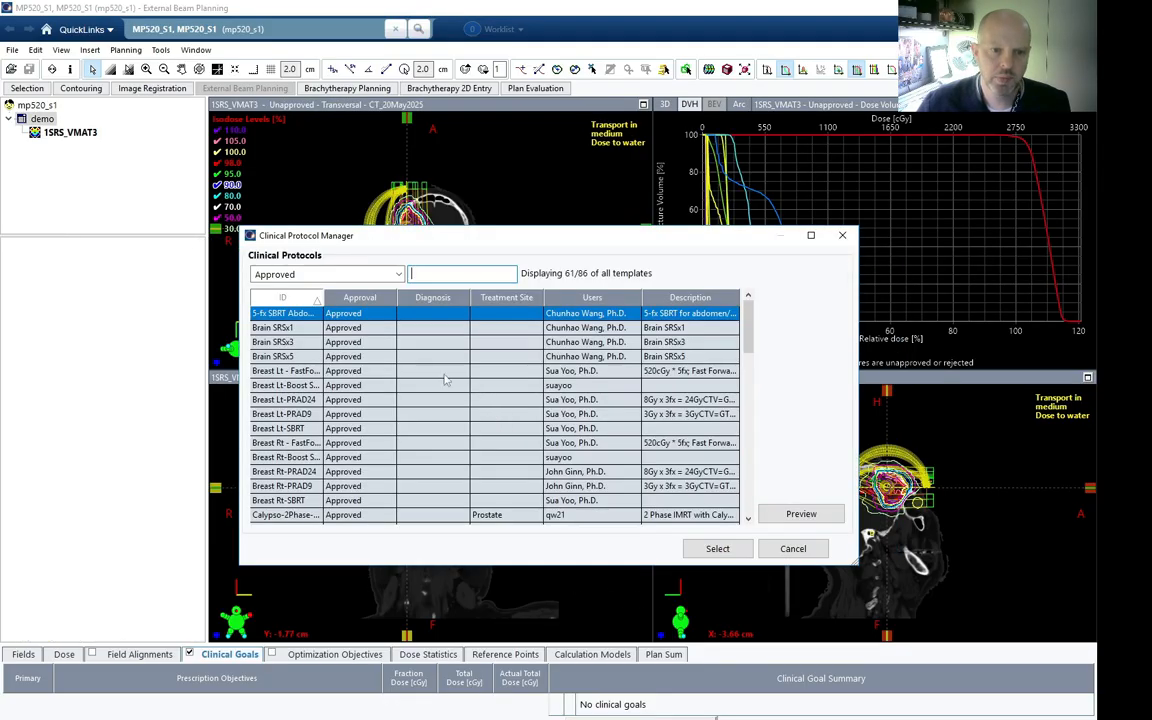
click(298, 357)
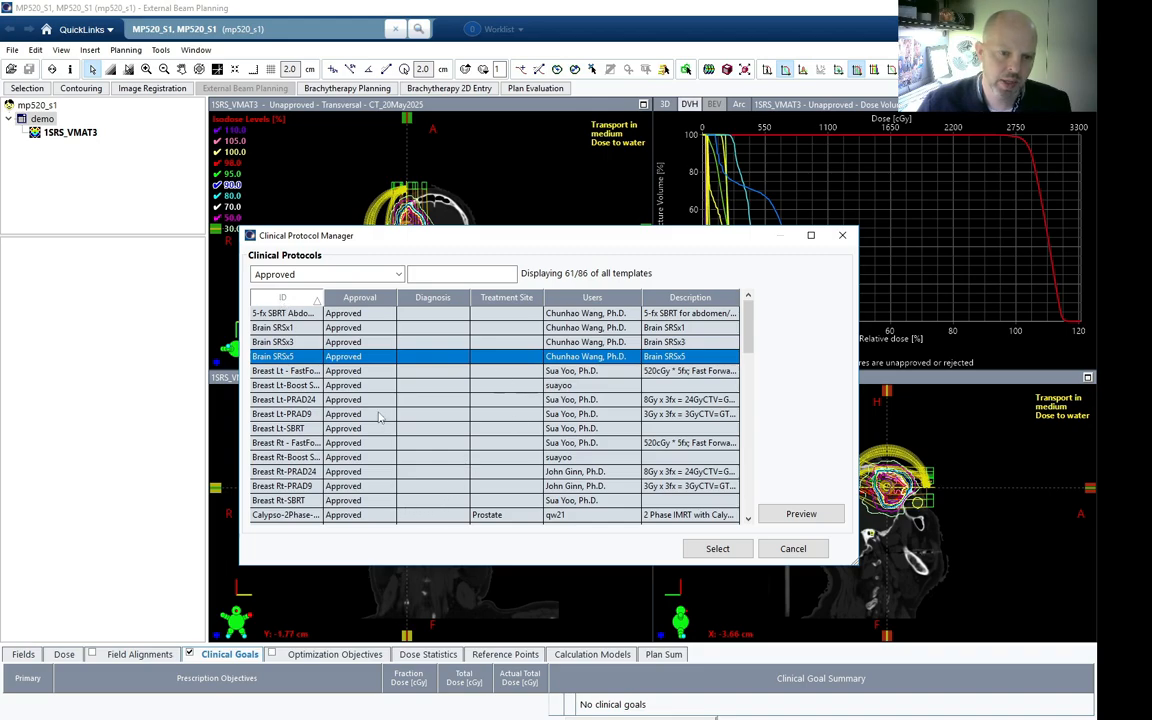
scroll(390, 400, down, 3)
scroll(385, 396, up, 3)
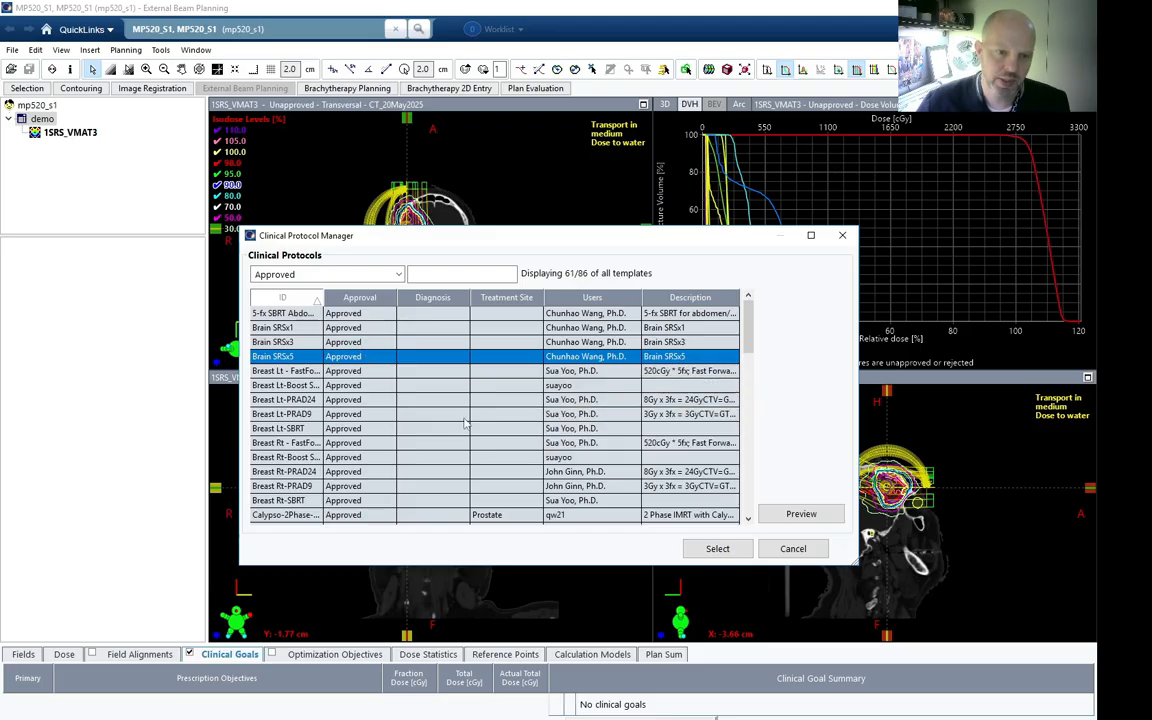
click(718, 549)
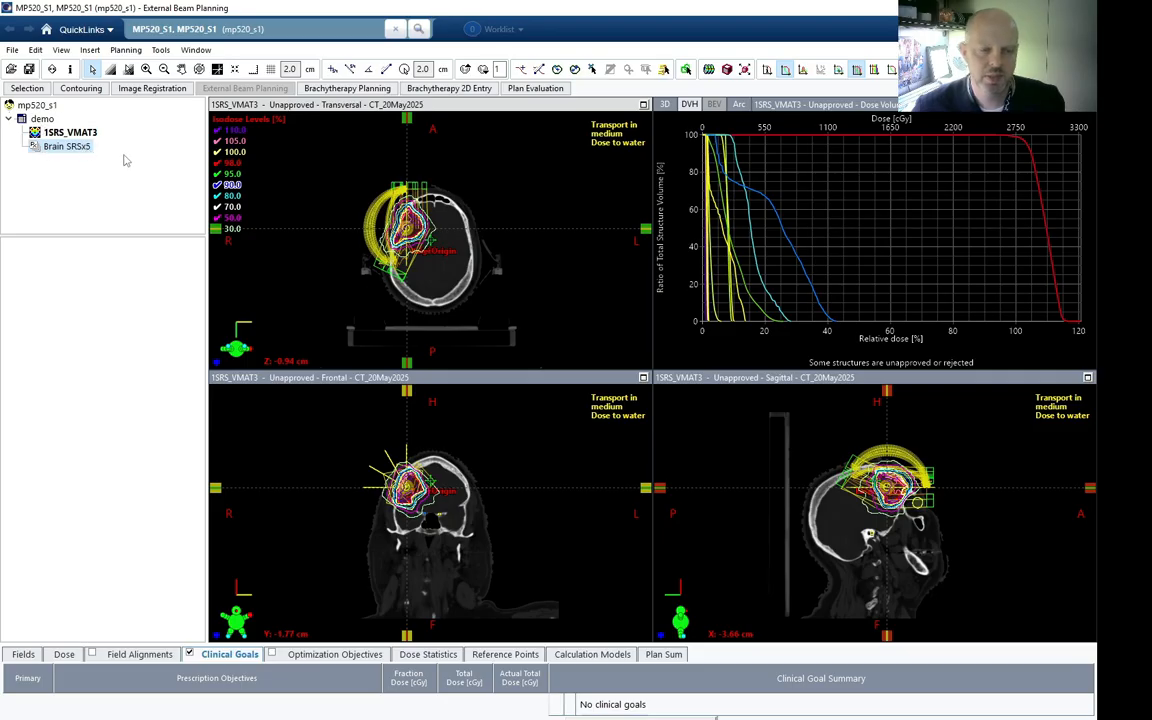
Associate plan 1SRS_VMAT3 with protocol plan Brain SRSx5\1SRS_Brain in its properties, accepting replacement of its existing clinical goals.
click(62, 134)
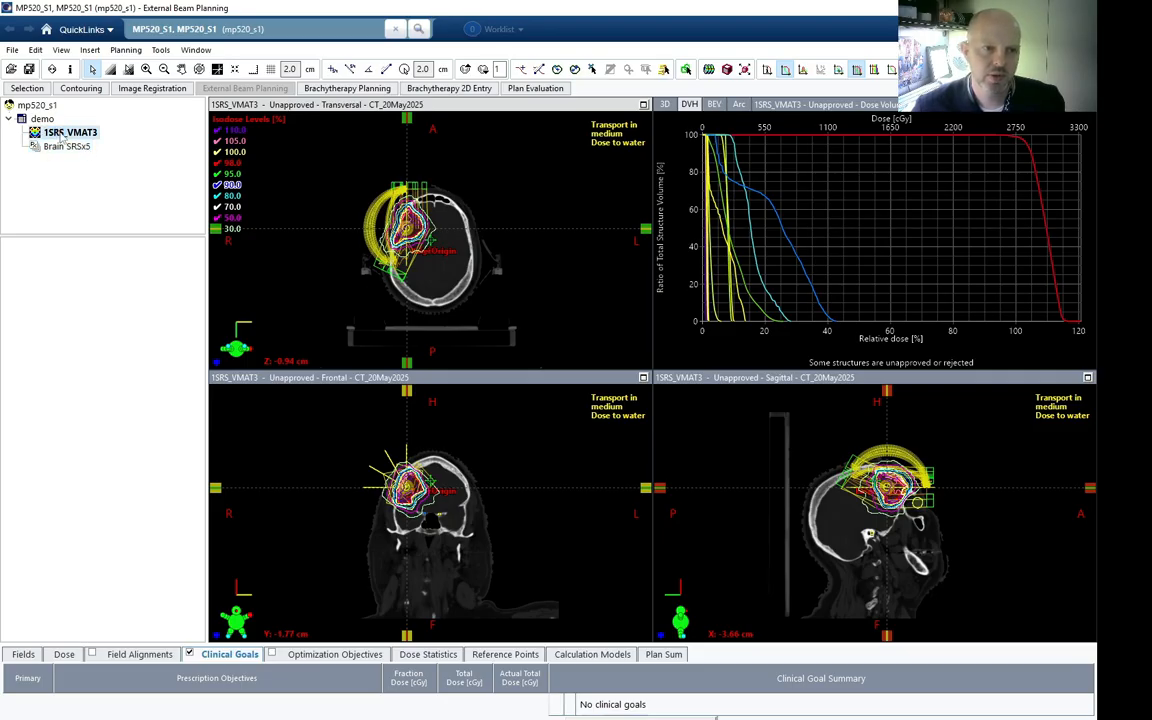
right_click(72, 133)
click(130, 318)
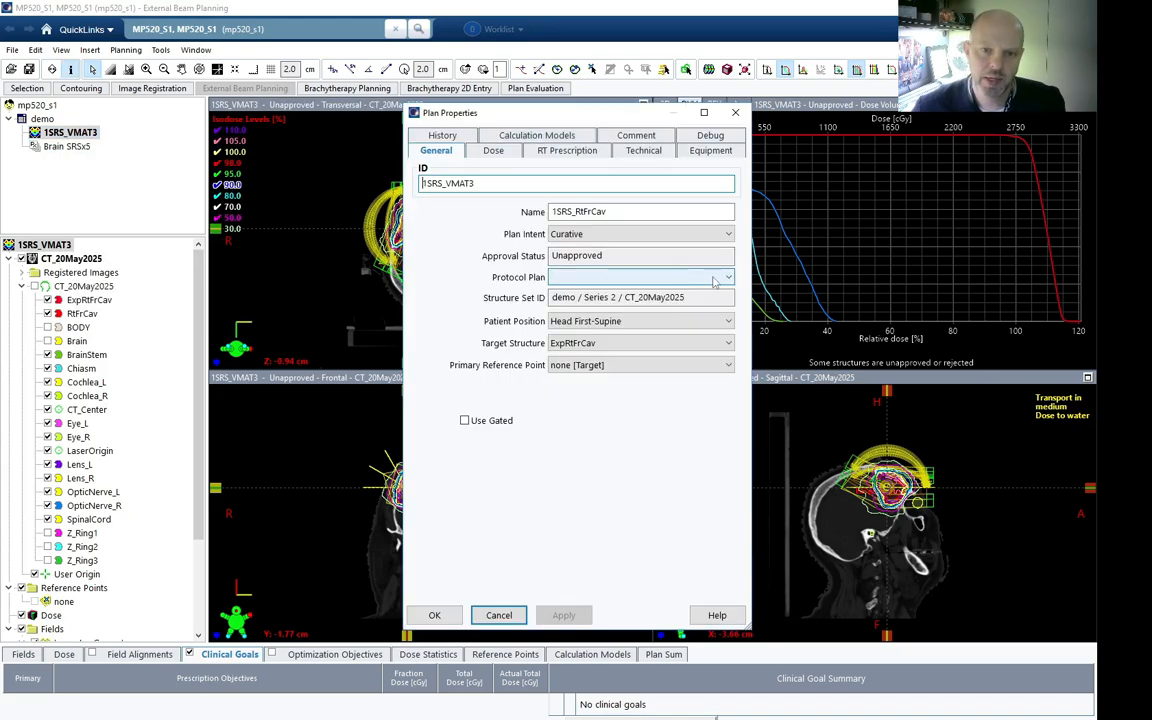
click(715, 280)
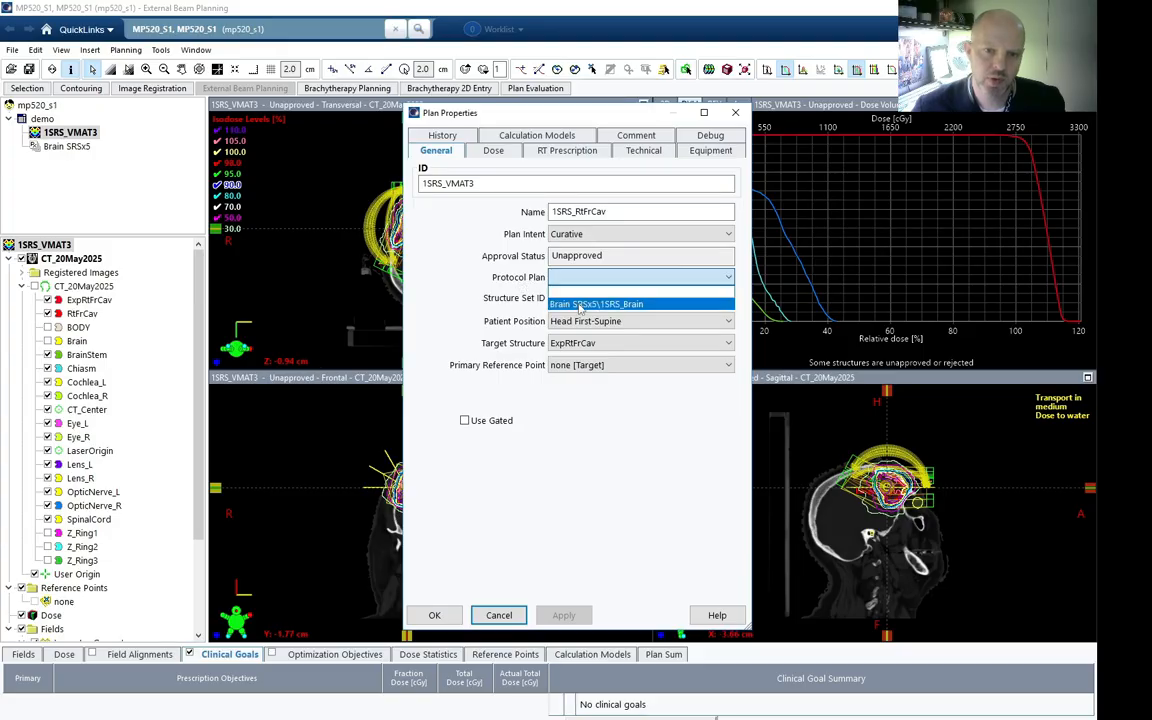
click(580, 305)
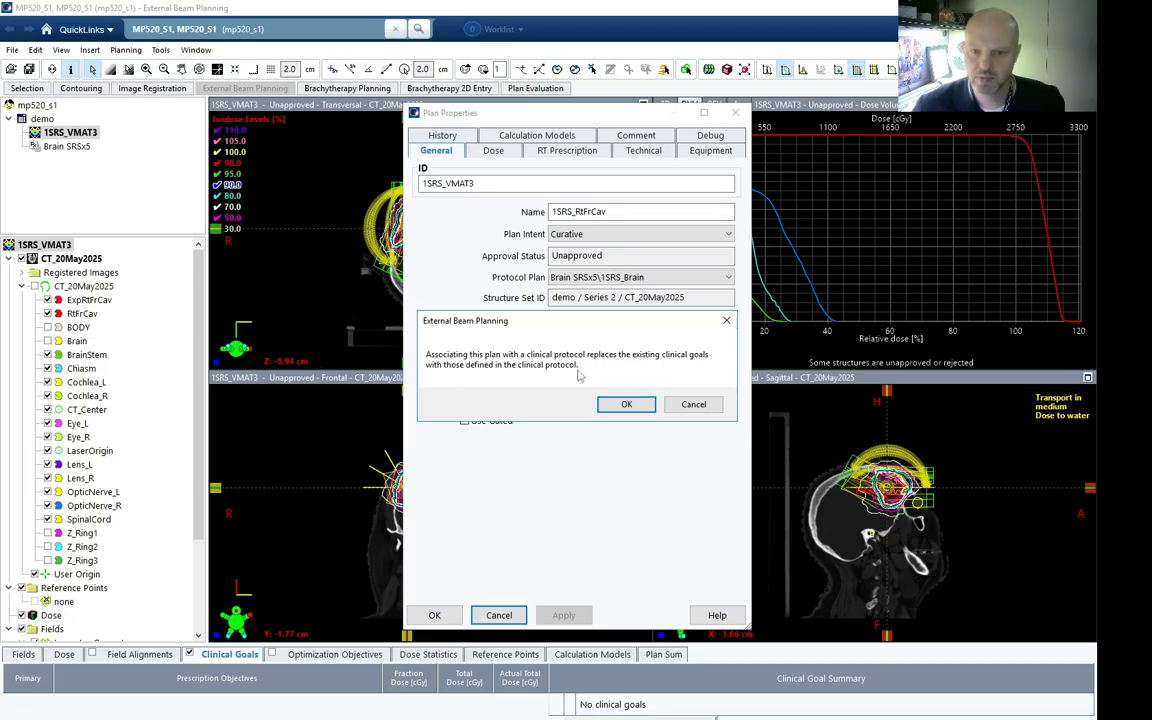
click(625, 404)
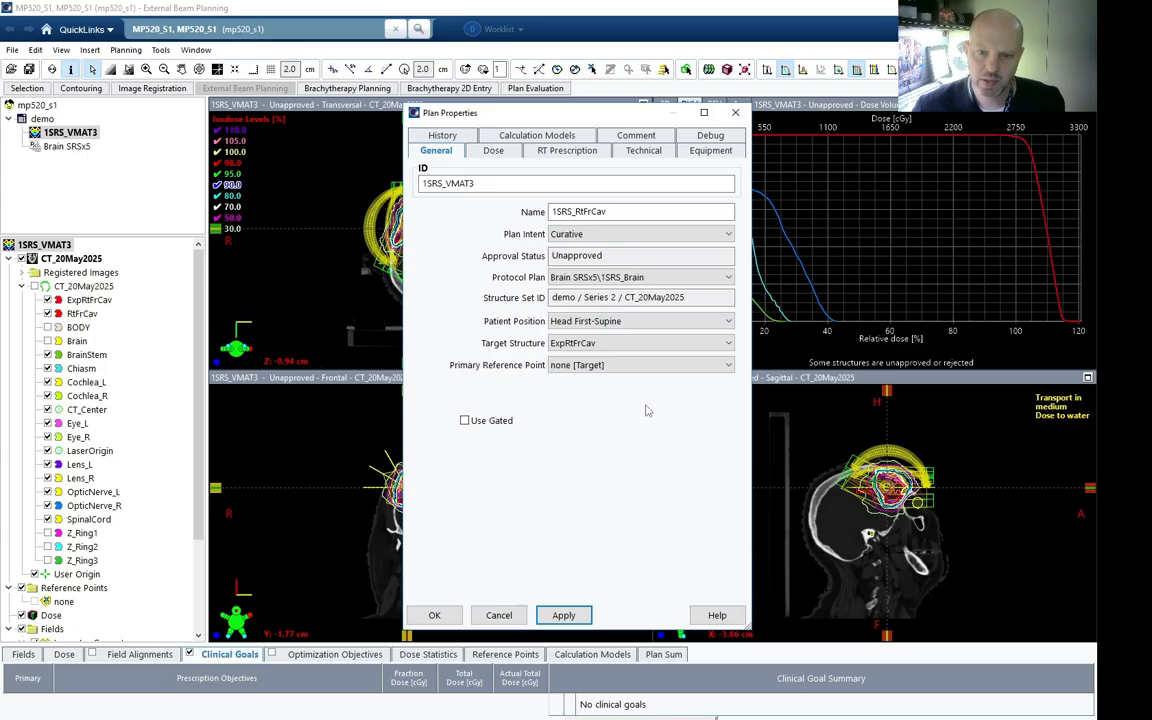
click(563, 615)
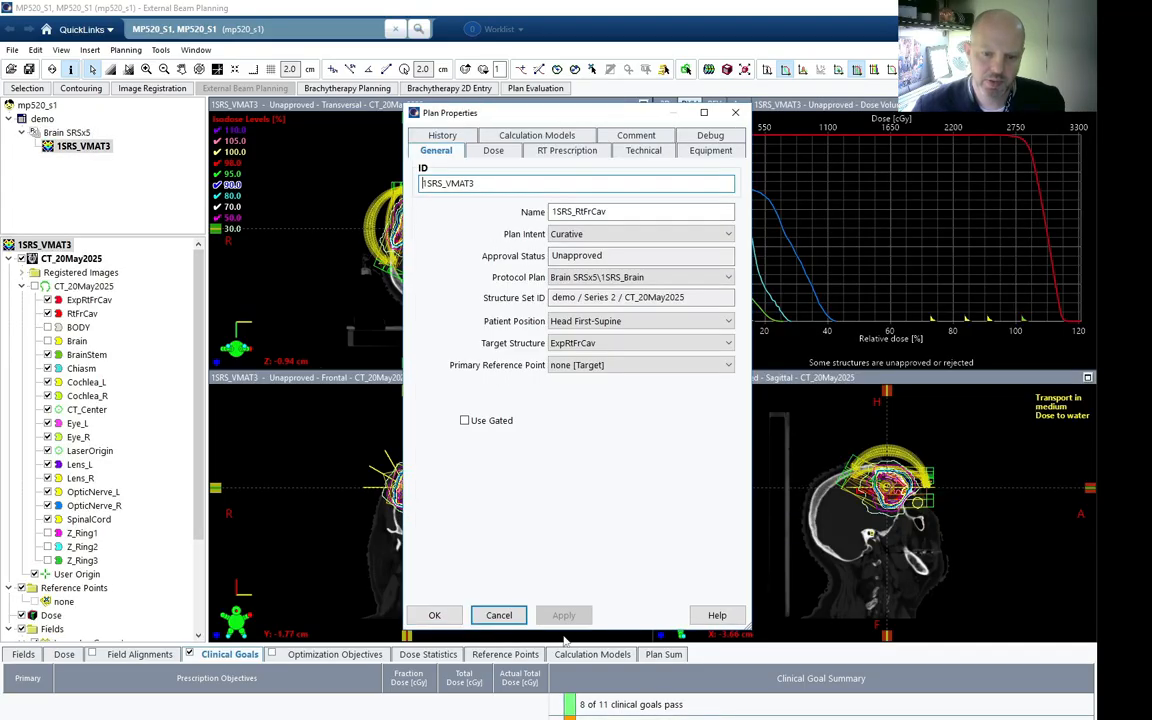
click(438, 617)
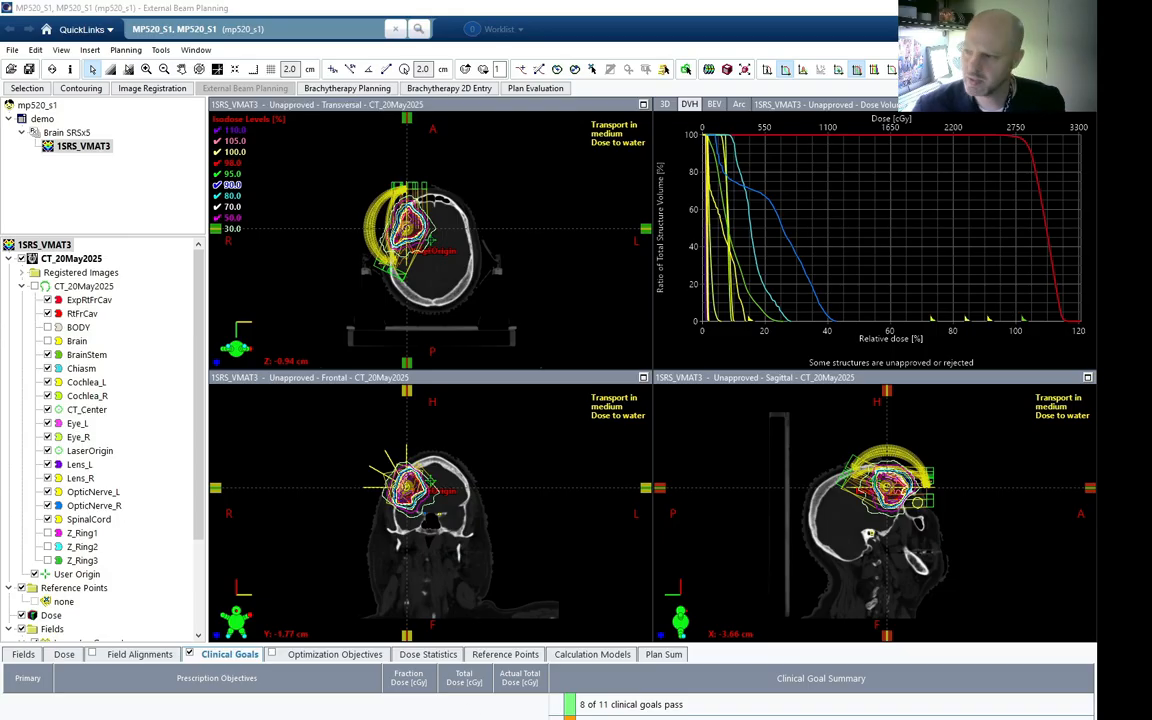
Review the evaluated clinical goals of 1SRS_VMAT3 and check whether adding or editing goals is available for the protocol-linked plan.
drag(751, 186, 487, 187)
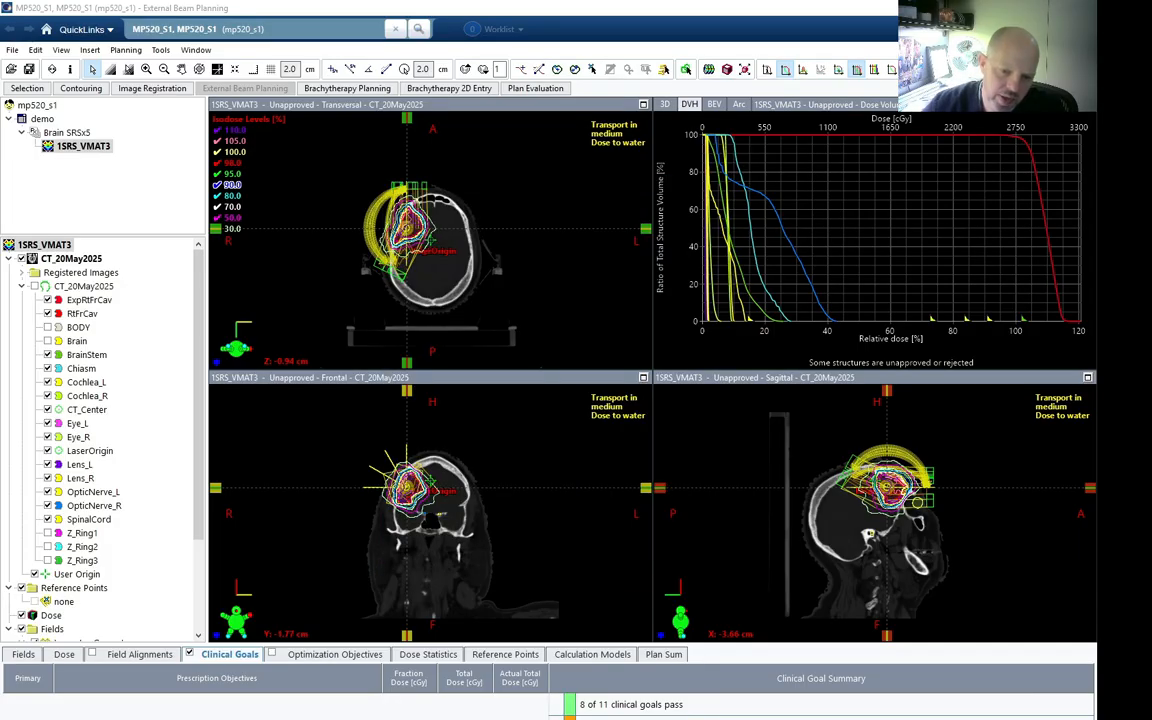
click(634, 705)
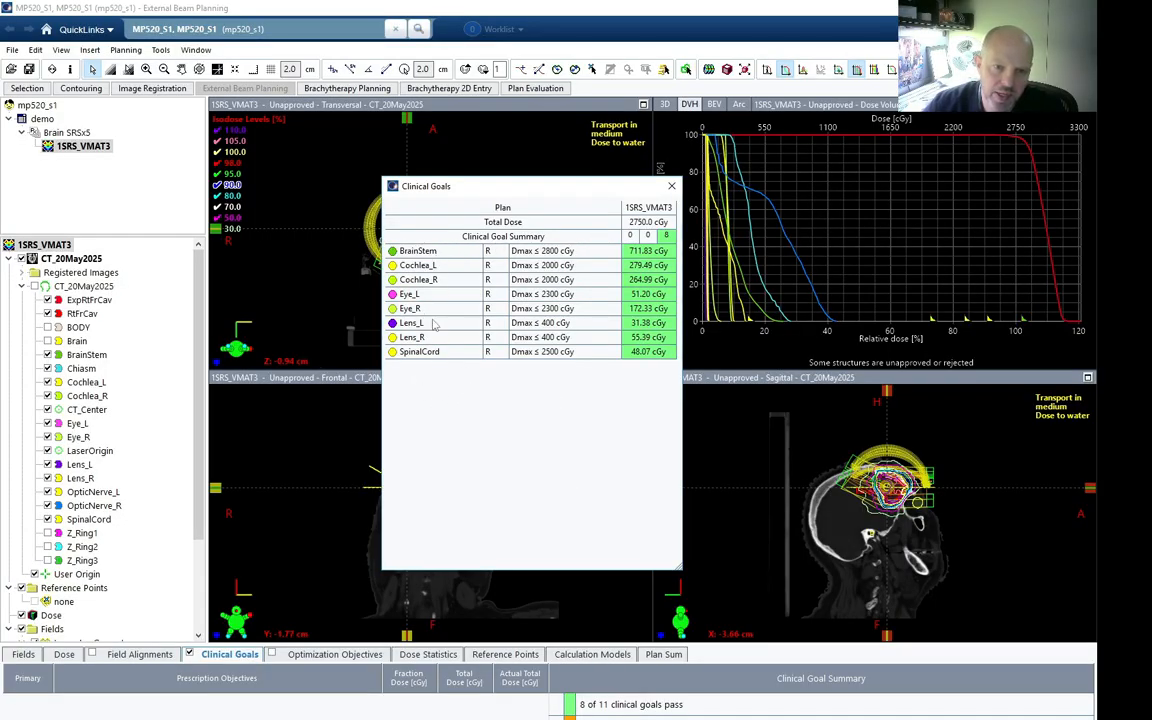
click(671, 186)
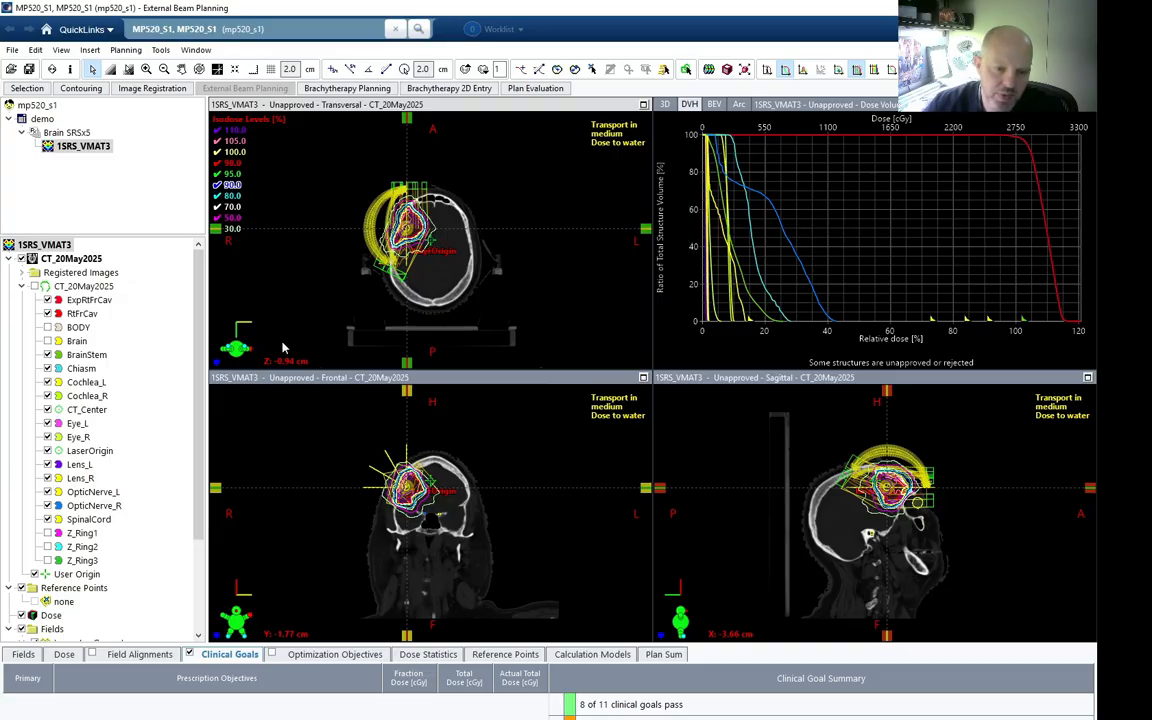
click(118, 50)
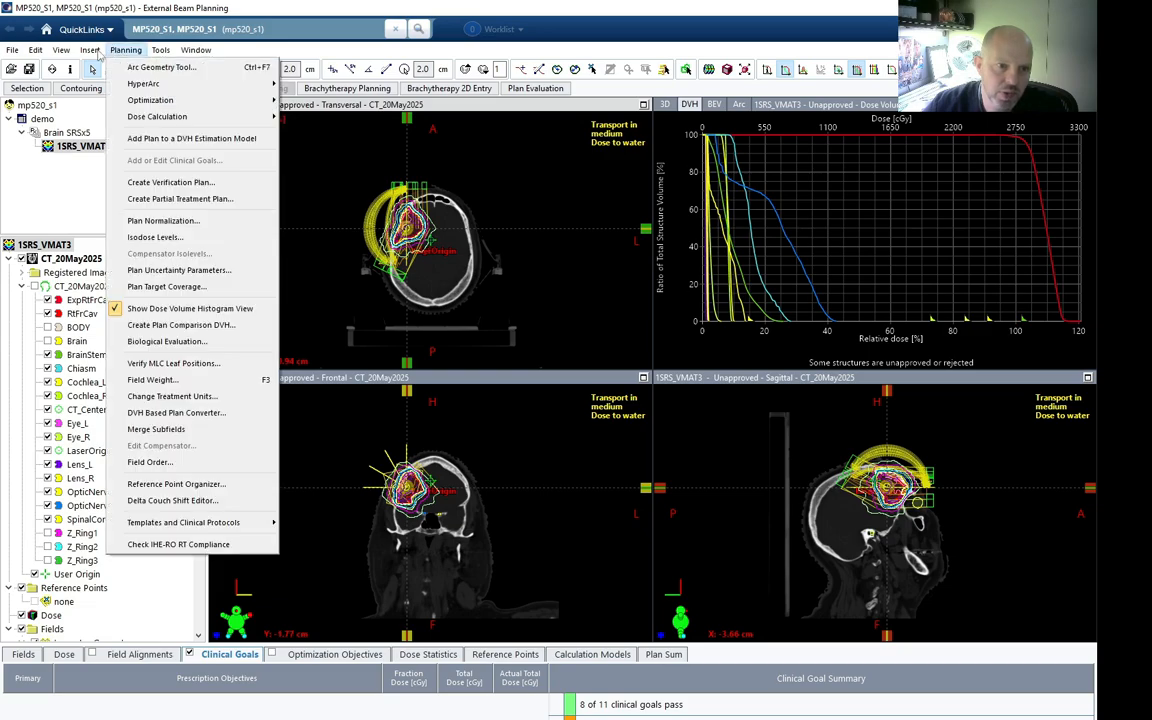
mouse_move(125, 50)
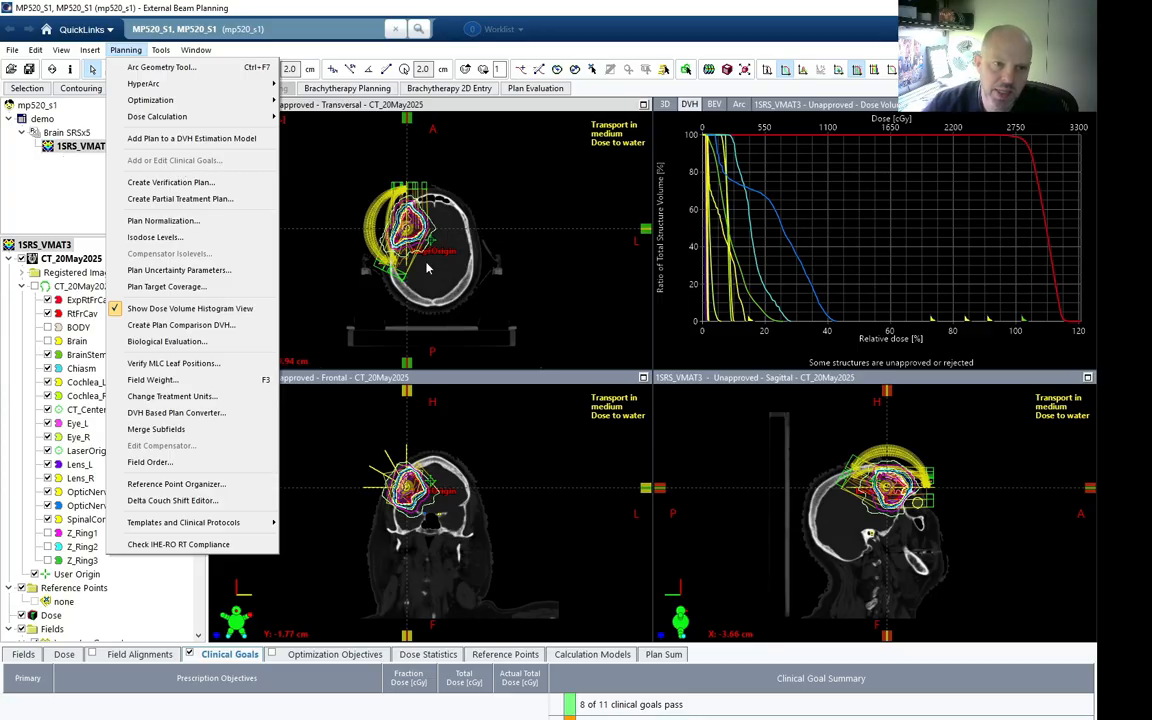
Switch to the Eclipse Photon and Electron PDF manual and examine the clinical protocol components and structure diagram on page 109.
key(alt+Tab)
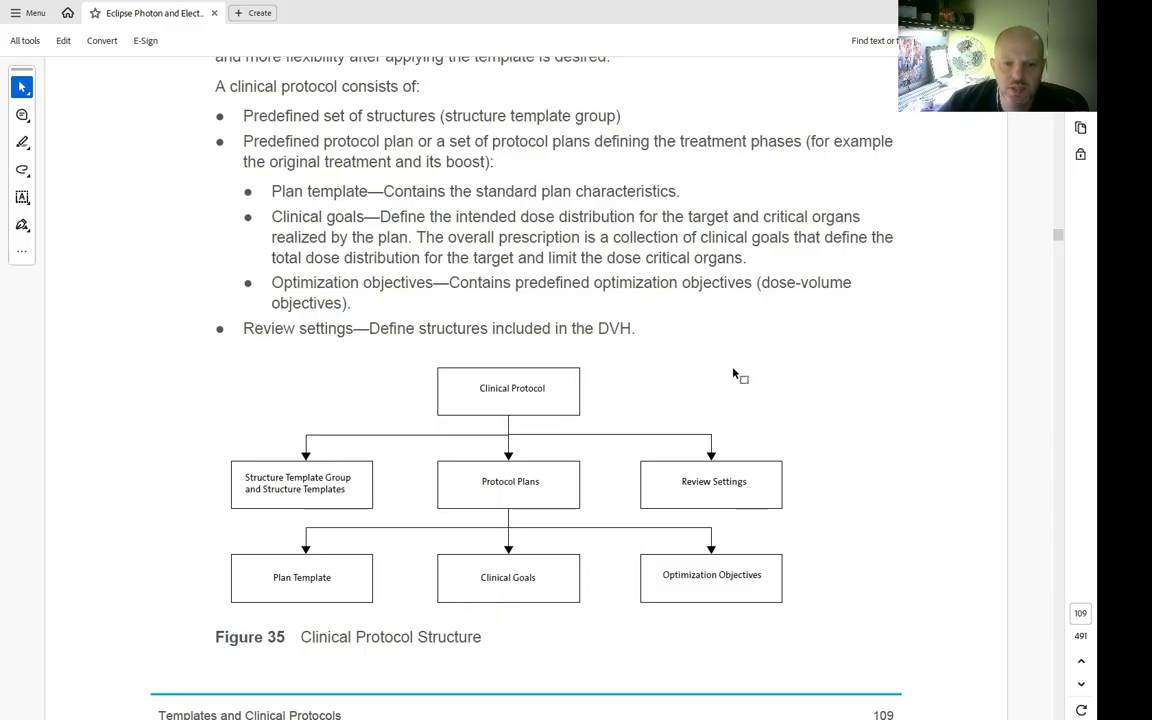
scroll(733, 374, up, 1)
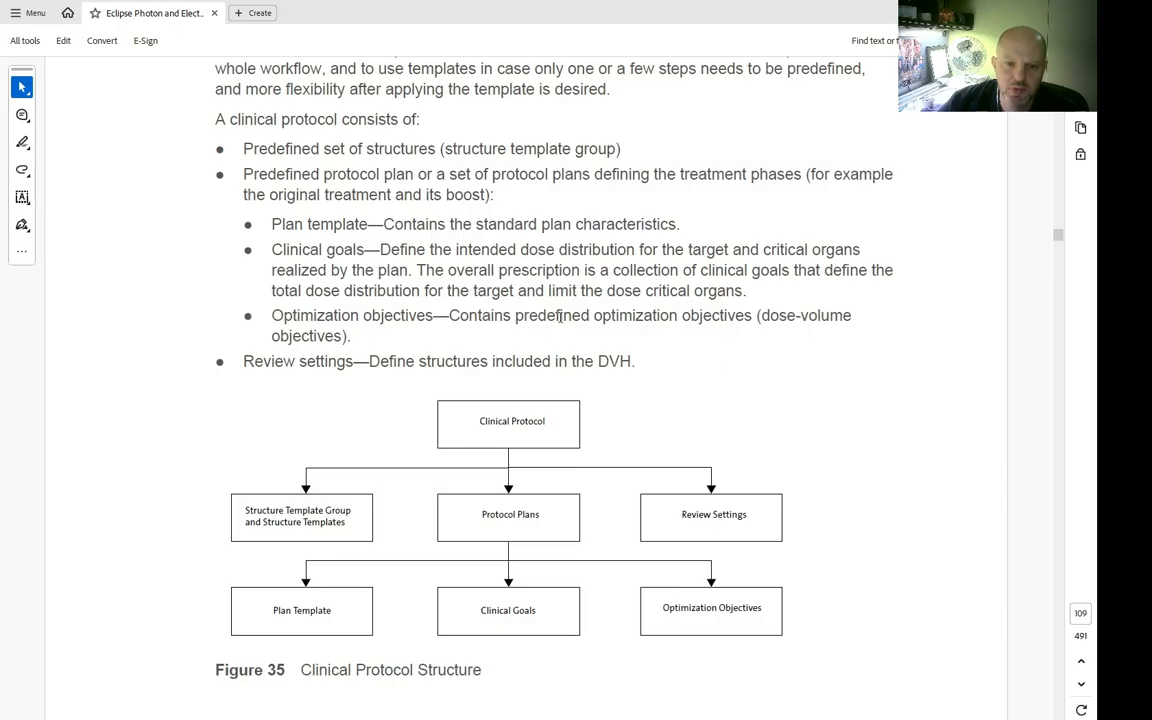